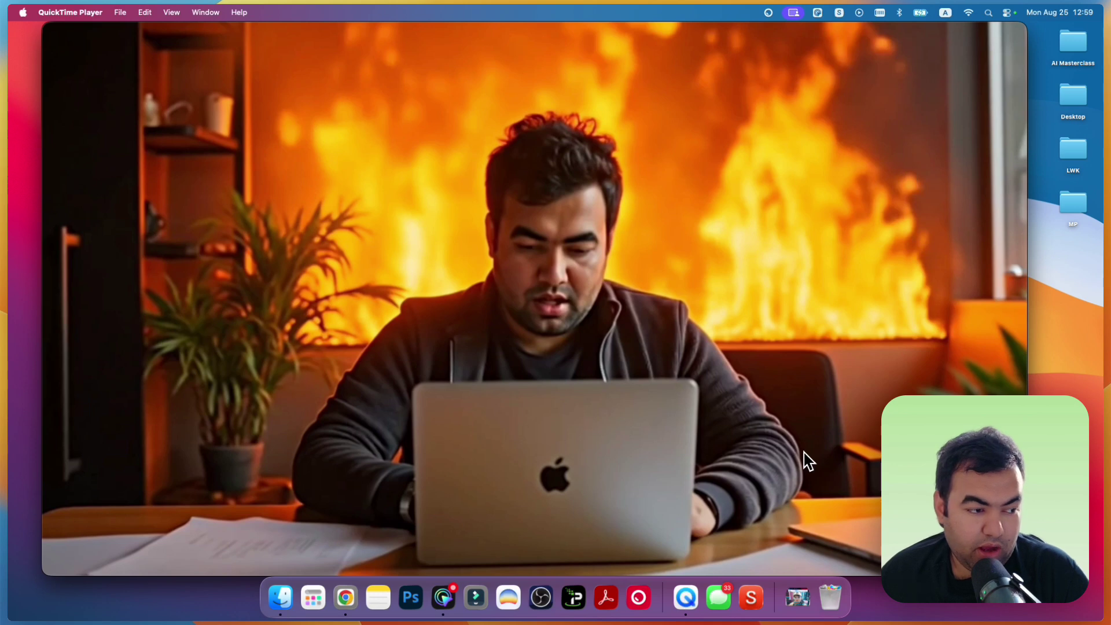
# - Move the paused Ads 2.mp4 QuickTime window down and to the right by its title bar
pyautogui.moveTo(777, 463)
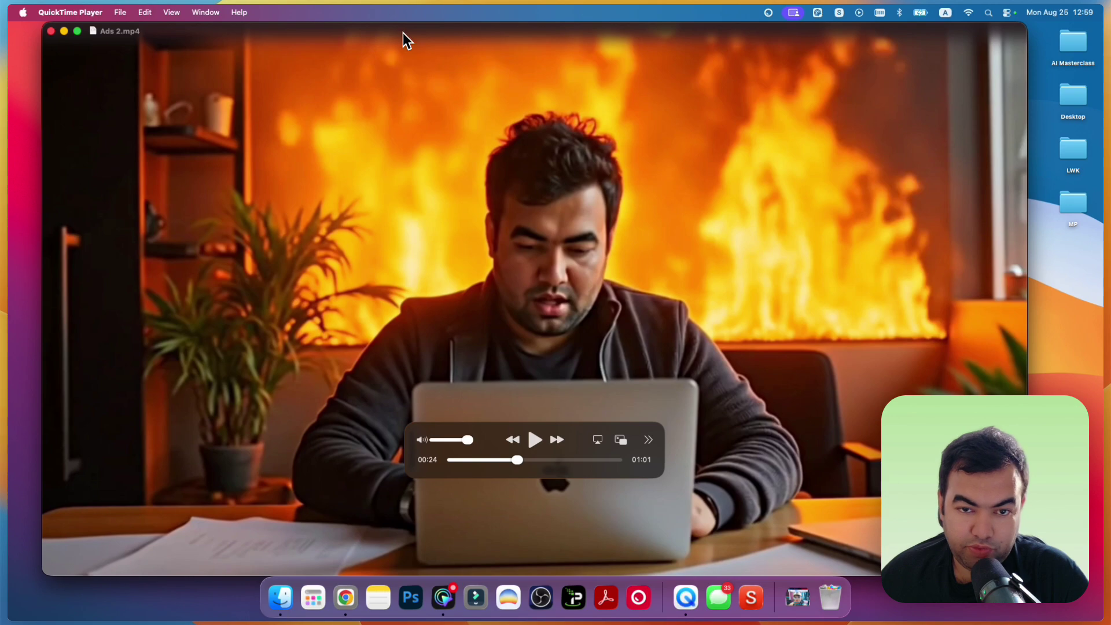
pyautogui.moveTo(403, 32); pyautogui.dragTo(441, 96)
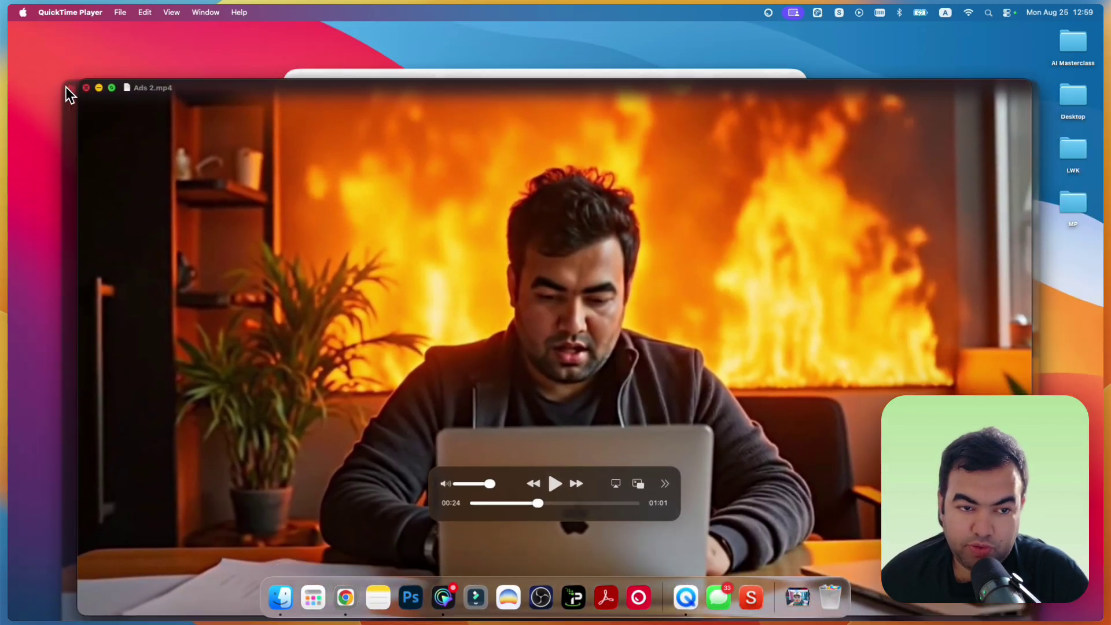
# - Close the Ads 2.mp4 and Output windows, then open the AI MASTERCLASS project in Filmora
pyautogui.click(67, 87)
pyautogui.click(311, 85)
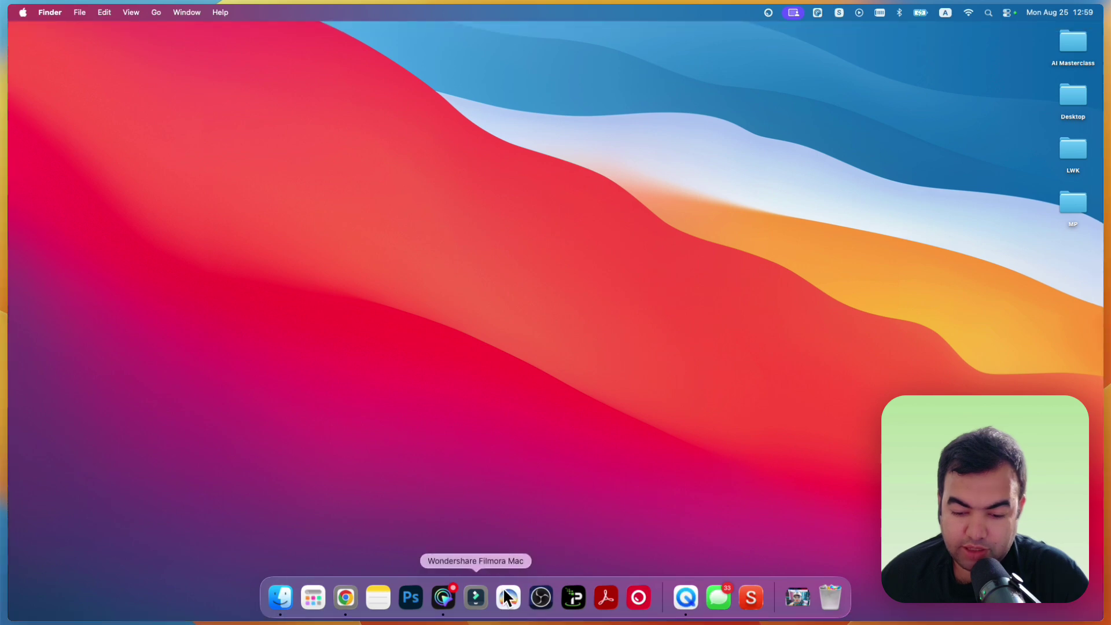
pyautogui.click(477, 604)
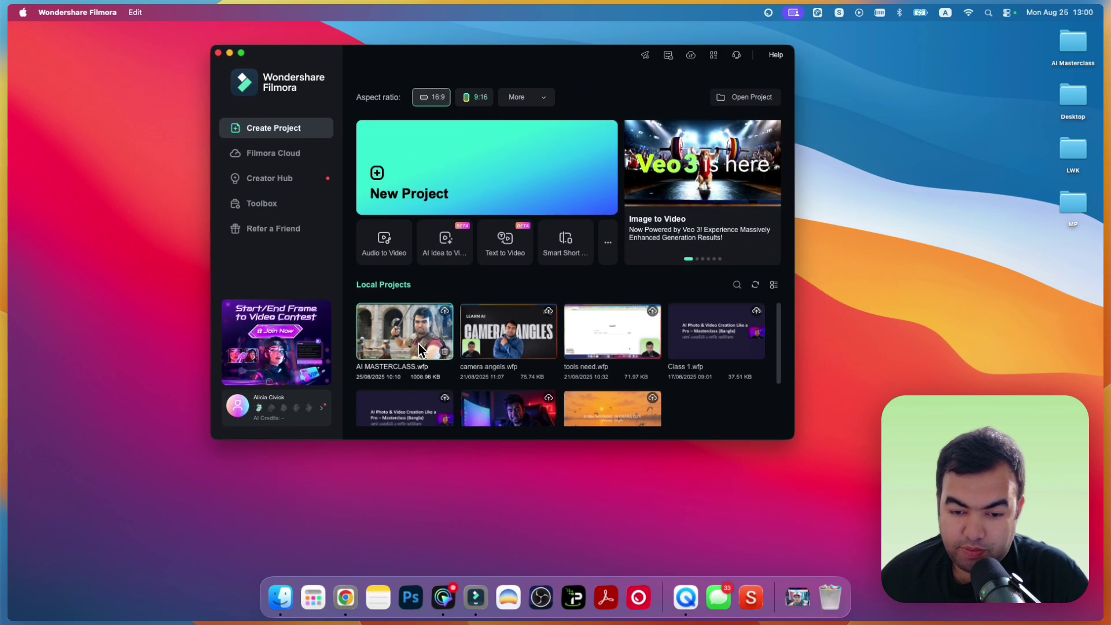
pyautogui.click(415, 347)
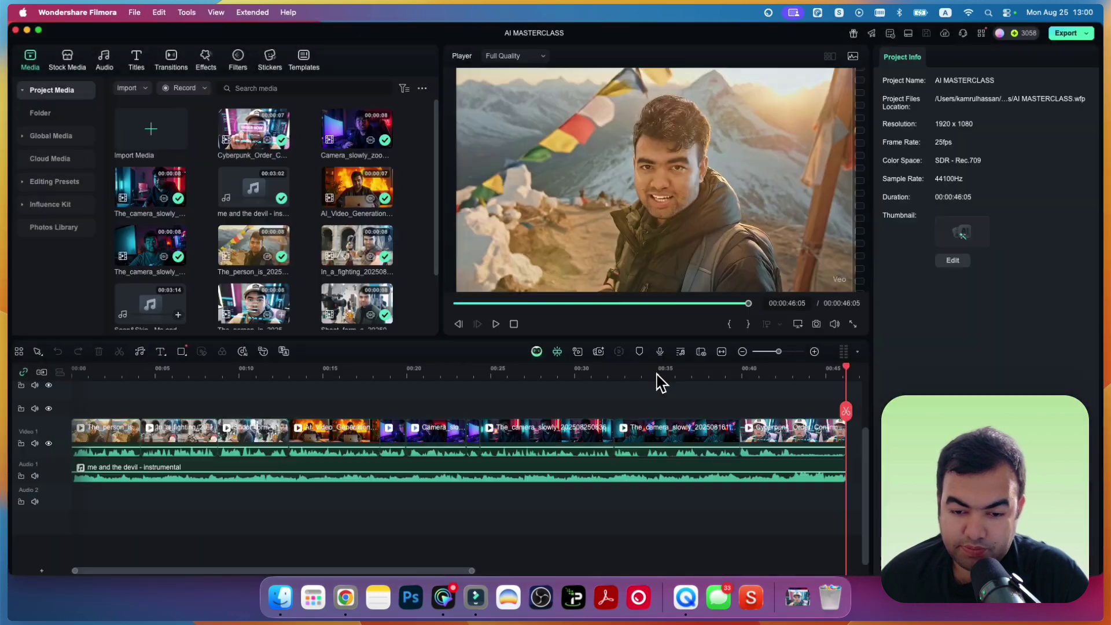
# - Mute the Audio 1 'me and the devil - instrumental' track and play through the timeline to check
pyautogui.click(35, 475)
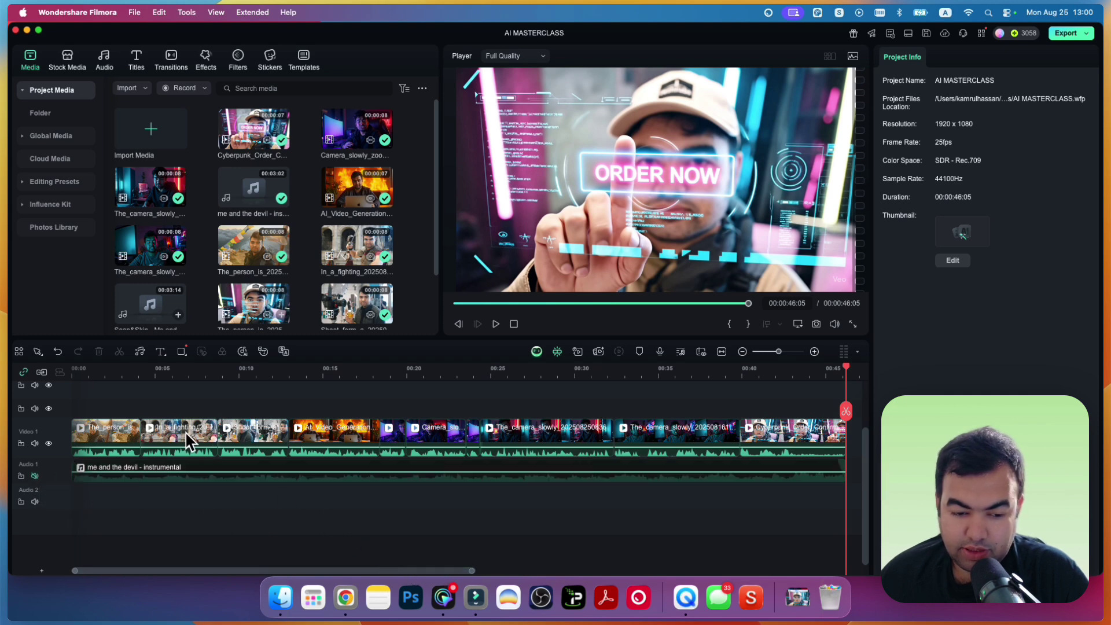
pyautogui.moveTo(149, 384); pyautogui.dragTo(40, 377)
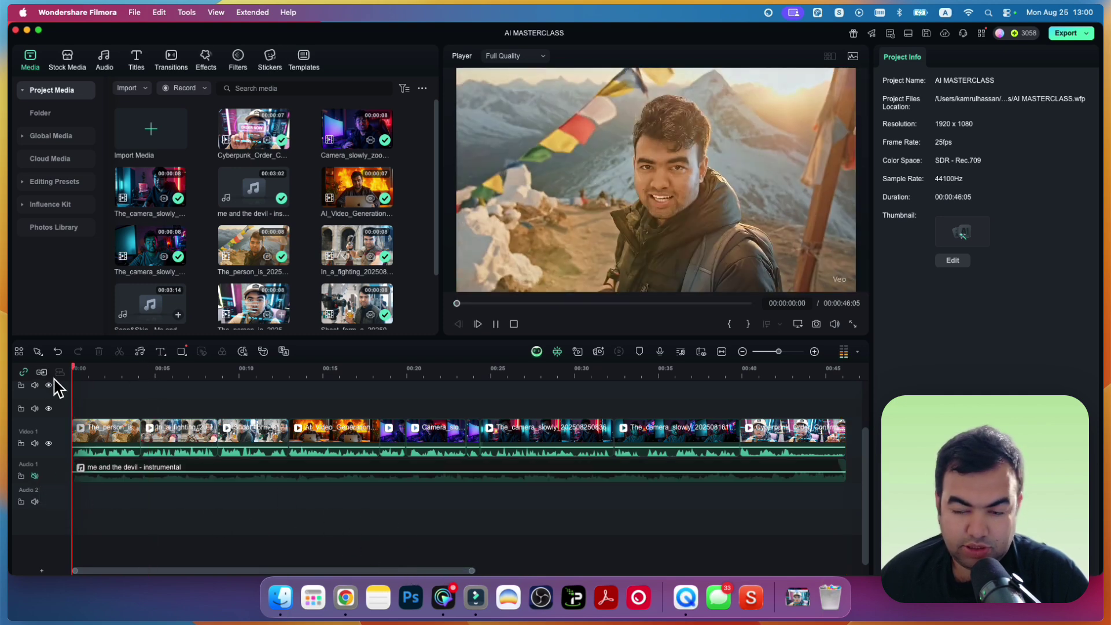
pyautogui.press('space')
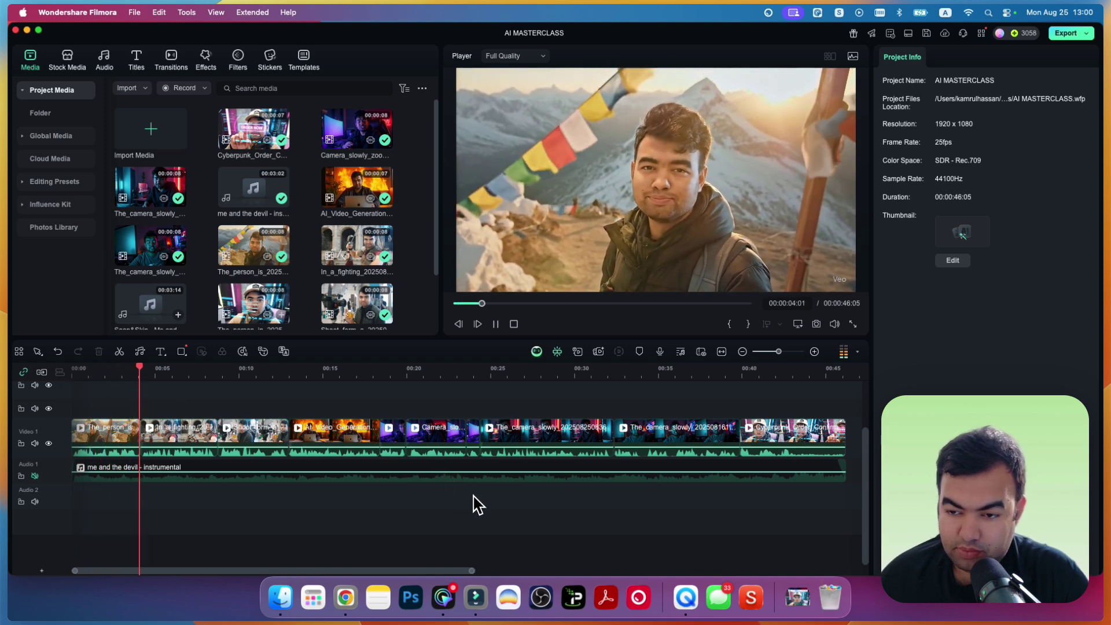
pyautogui.press('space')
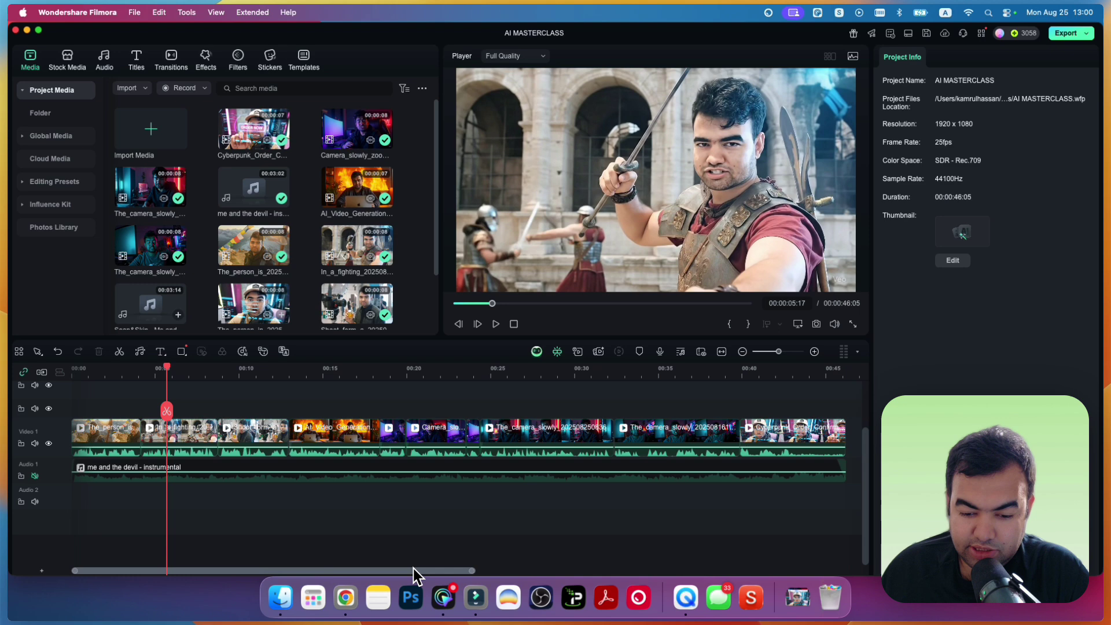
pyautogui.moveTo(472, 571); pyautogui.dragTo(399, 574)
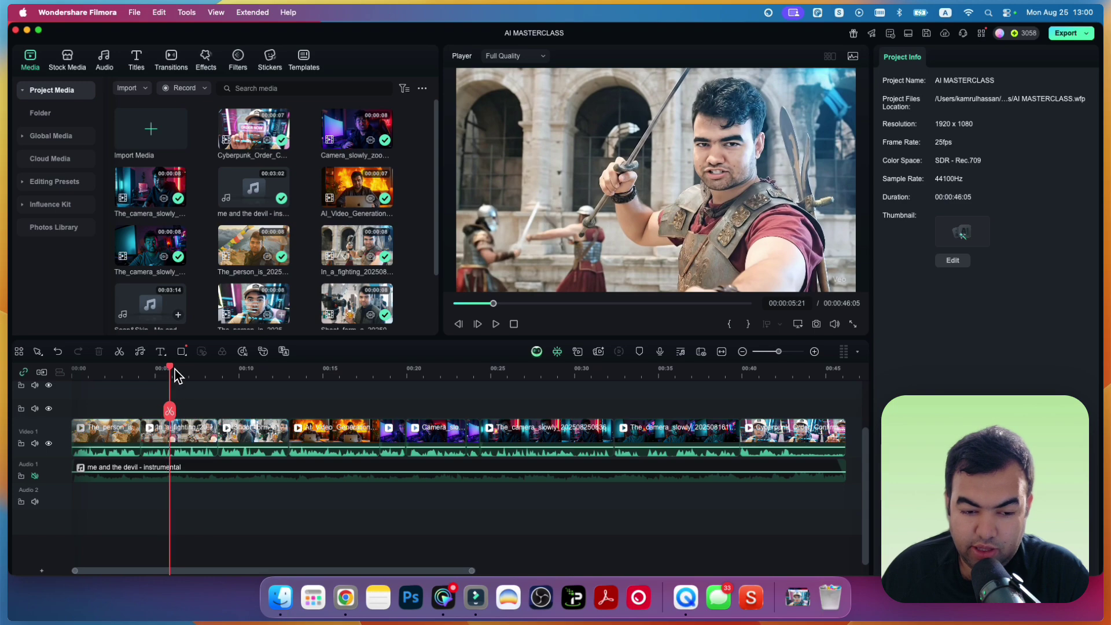
pyautogui.moveTo(168, 371); pyautogui.dragTo(572, 508)
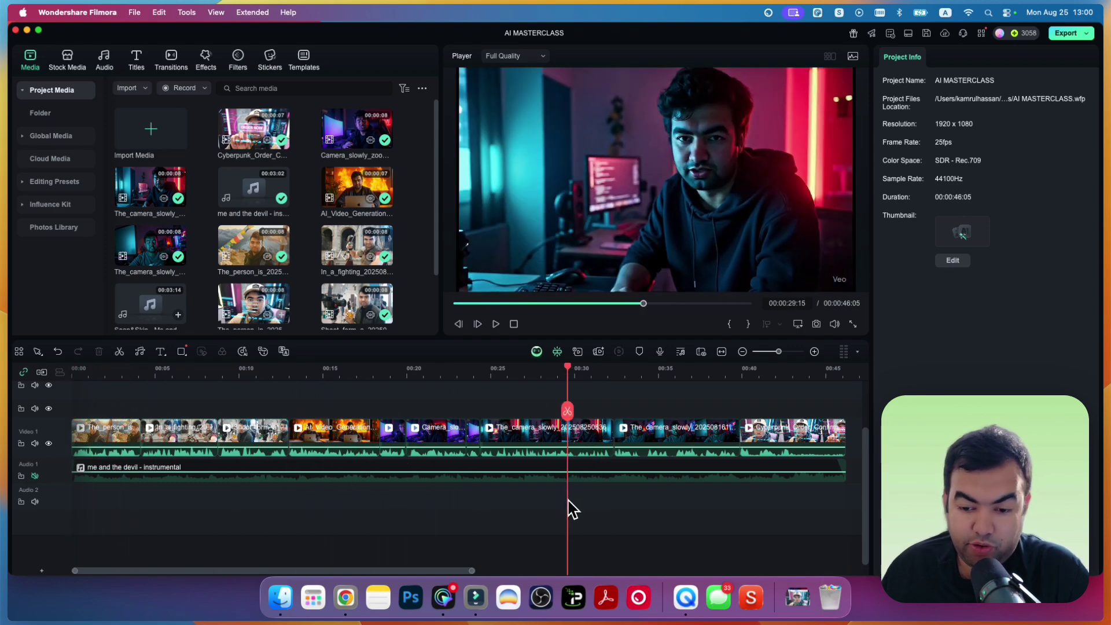
pyautogui.moveTo(570, 373); pyautogui.dragTo(844, 371)
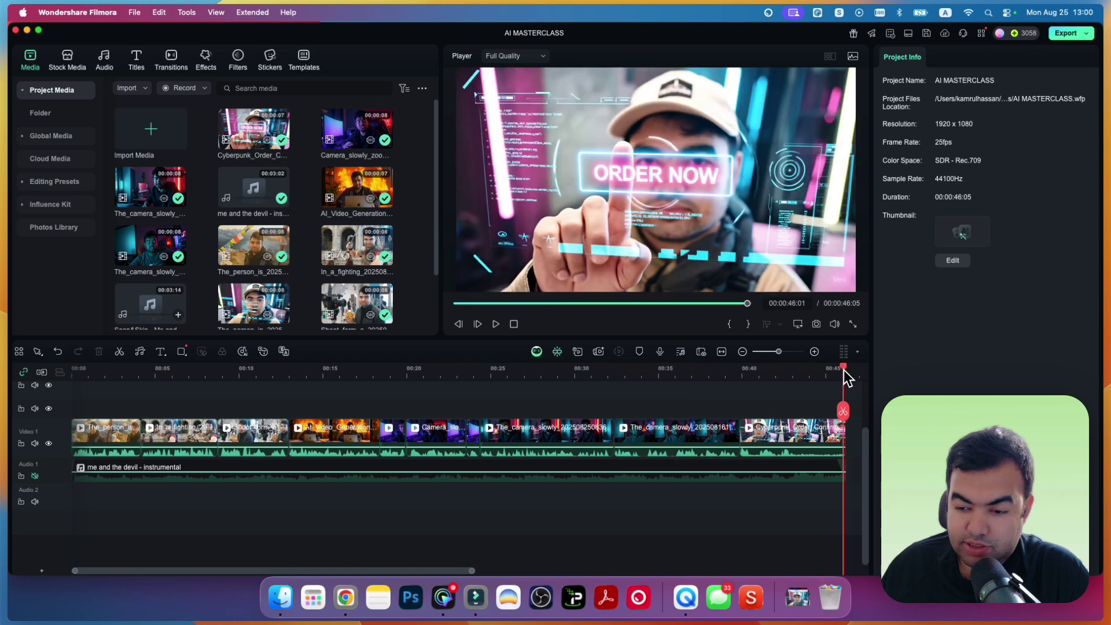
# - Export the project in MP3 format from the Local tab as AI MASTERCLASS.mp3
pyautogui.click(1072, 34)
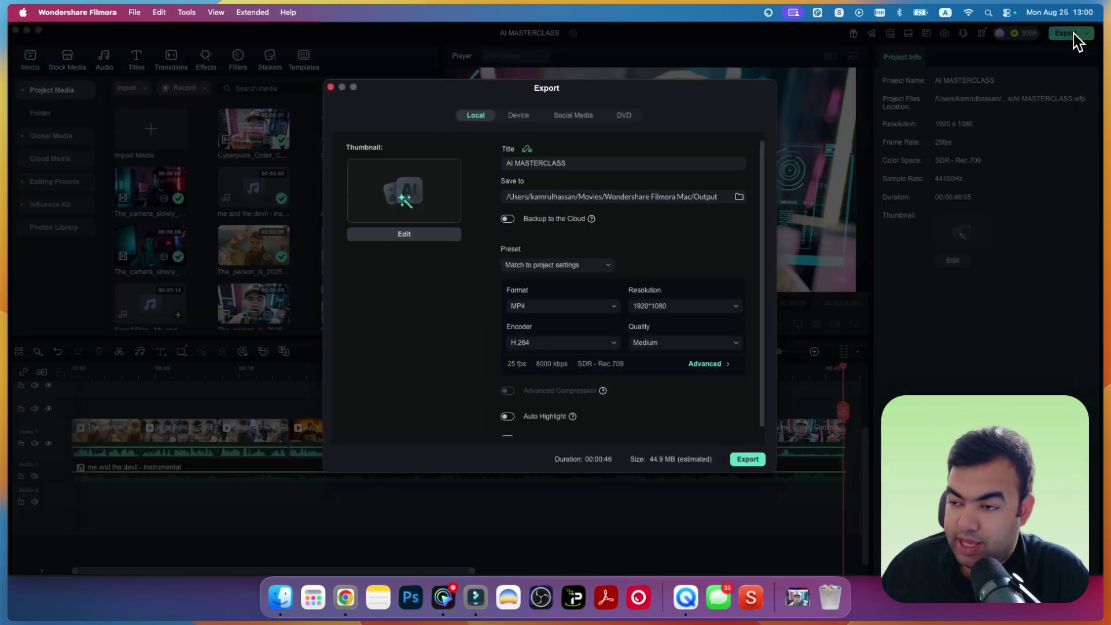
pyautogui.click(589, 309)
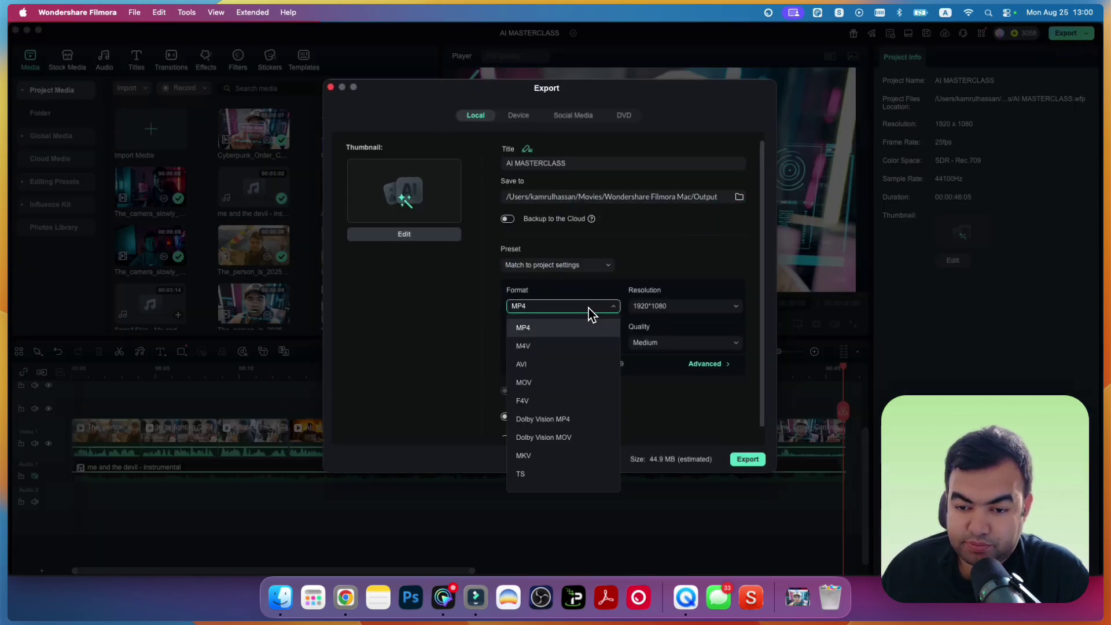
pyautogui.scroll(-5, 602, 392)
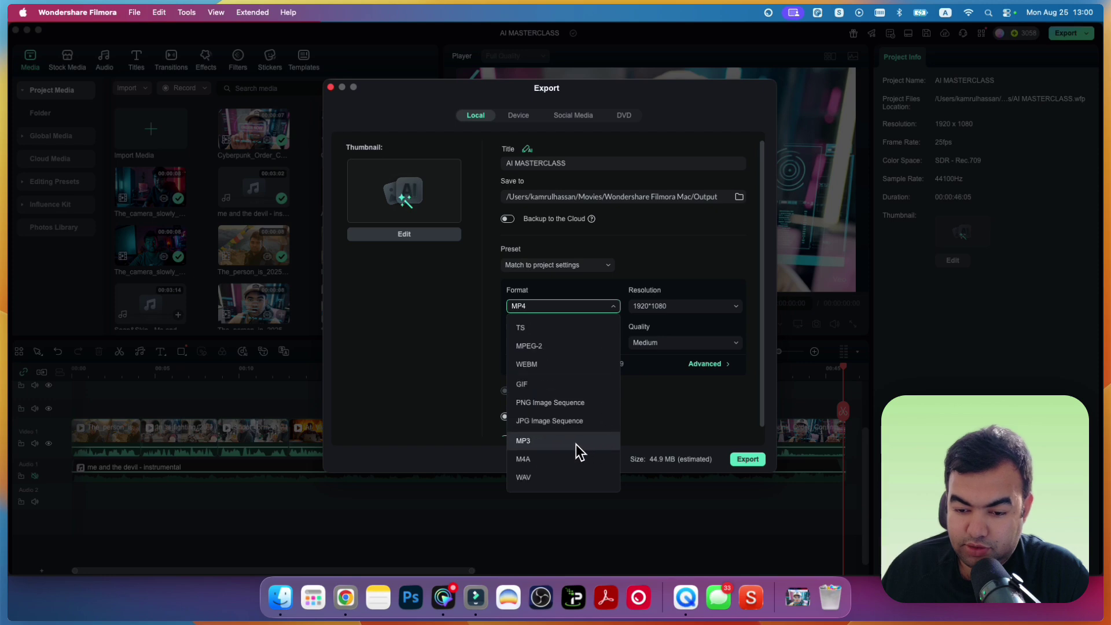
pyautogui.click(576, 443)
pyautogui.click(751, 461)
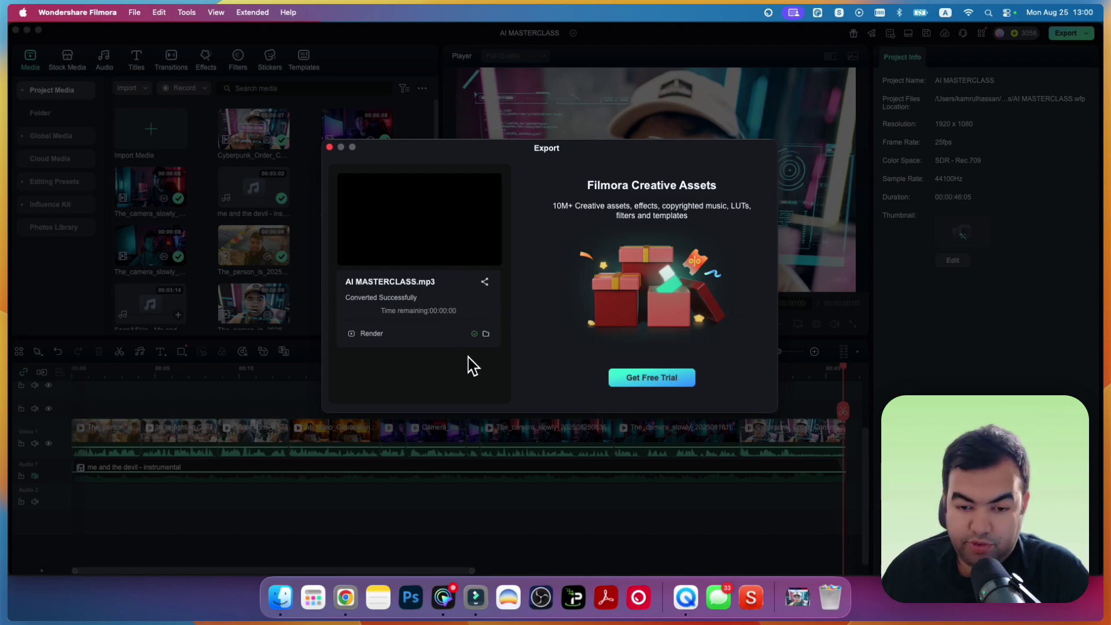
pyautogui.click(487, 334)
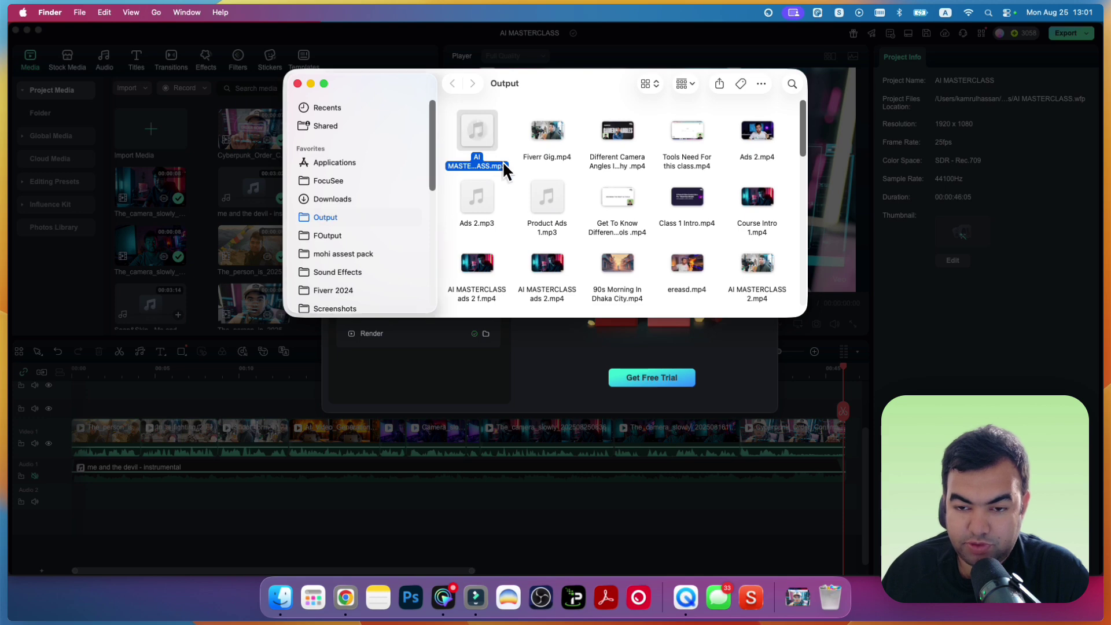
pyautogui.click(298, 84)
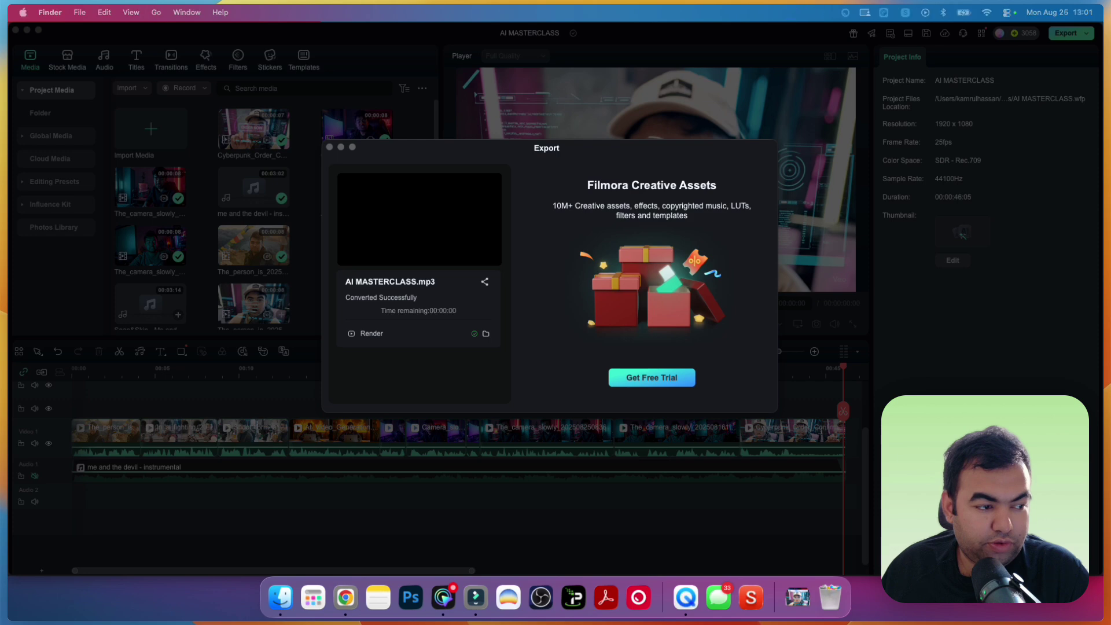
# - Maximize Chrome, search Google for 11labs, and log in at elevenlabs.io
pyautogui.press('super+Tab')
pyautogui.doubleClick(403, 68)
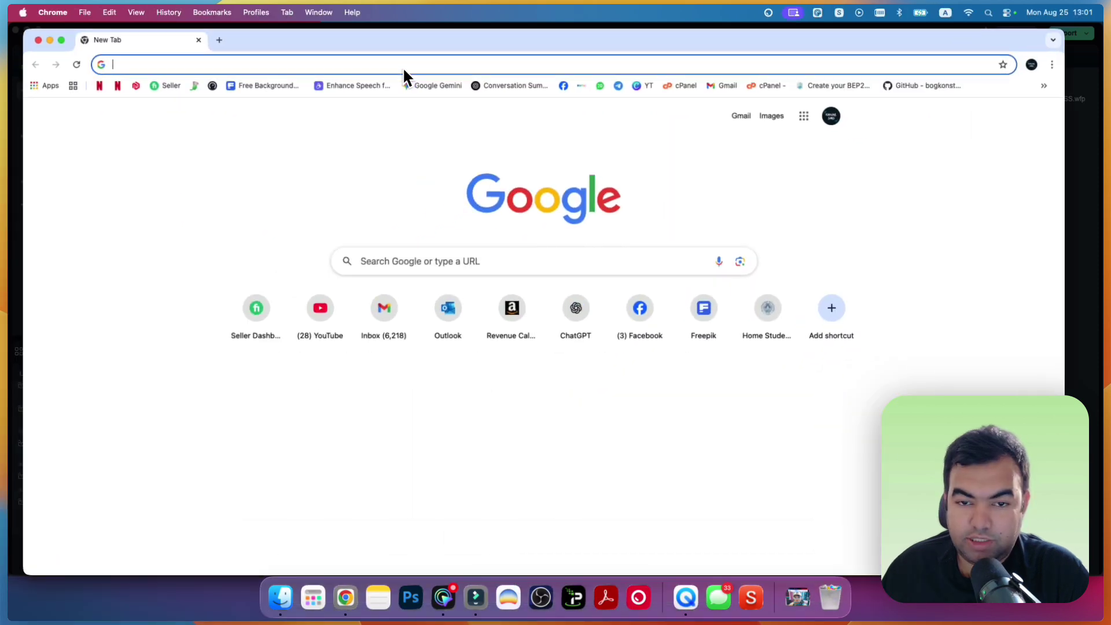
pyautogui.write('11')
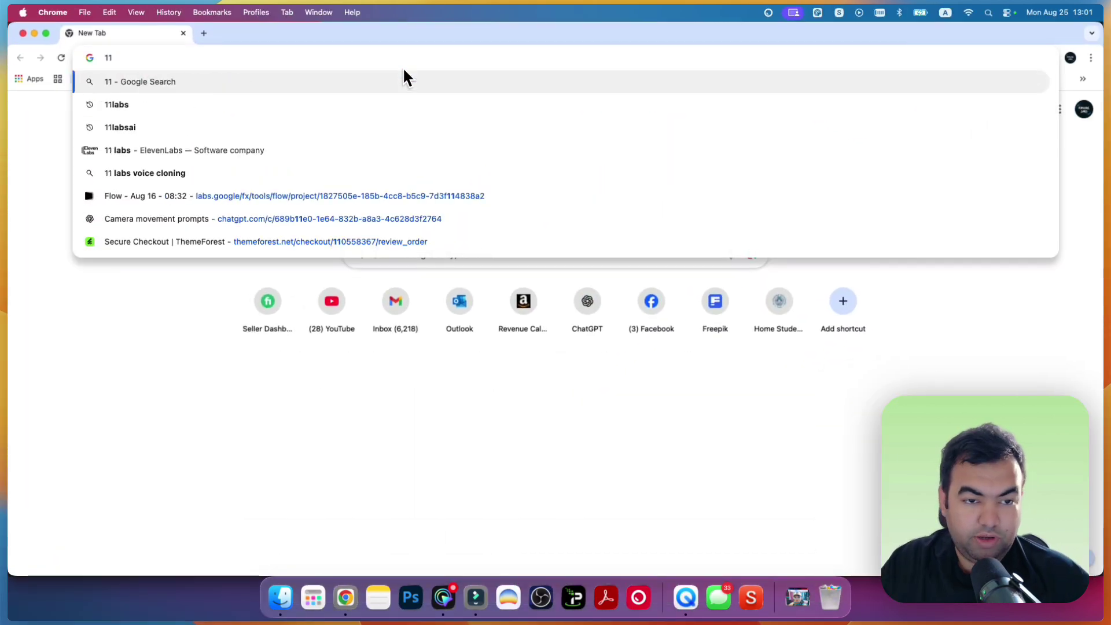
pyautogui.write('labs')
pyautogui.press('Return')
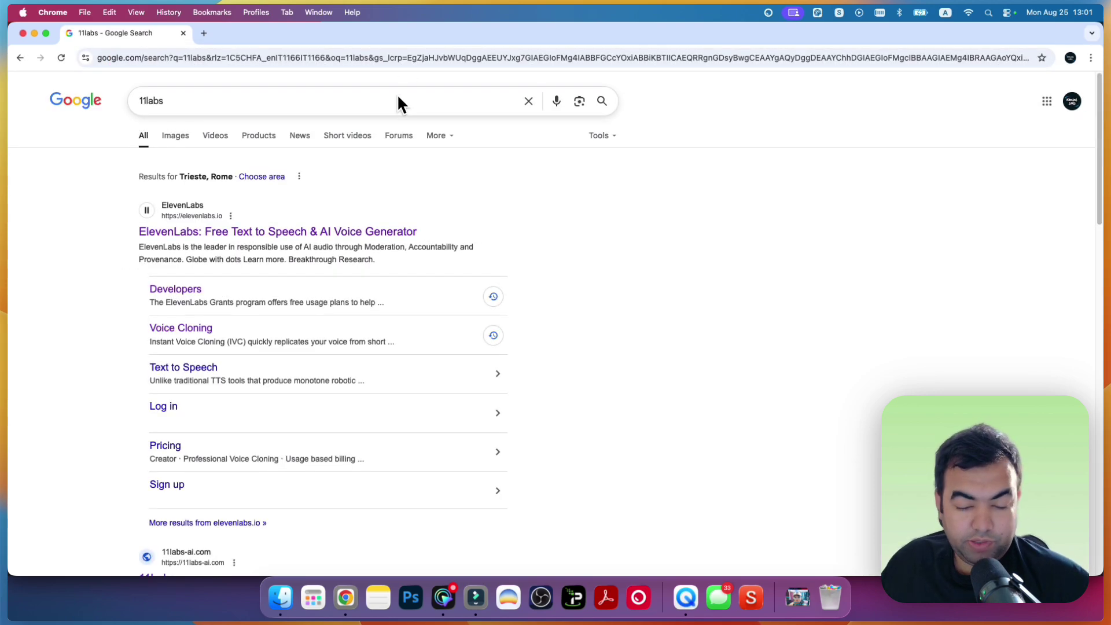
pyautogui.click(300, 237)
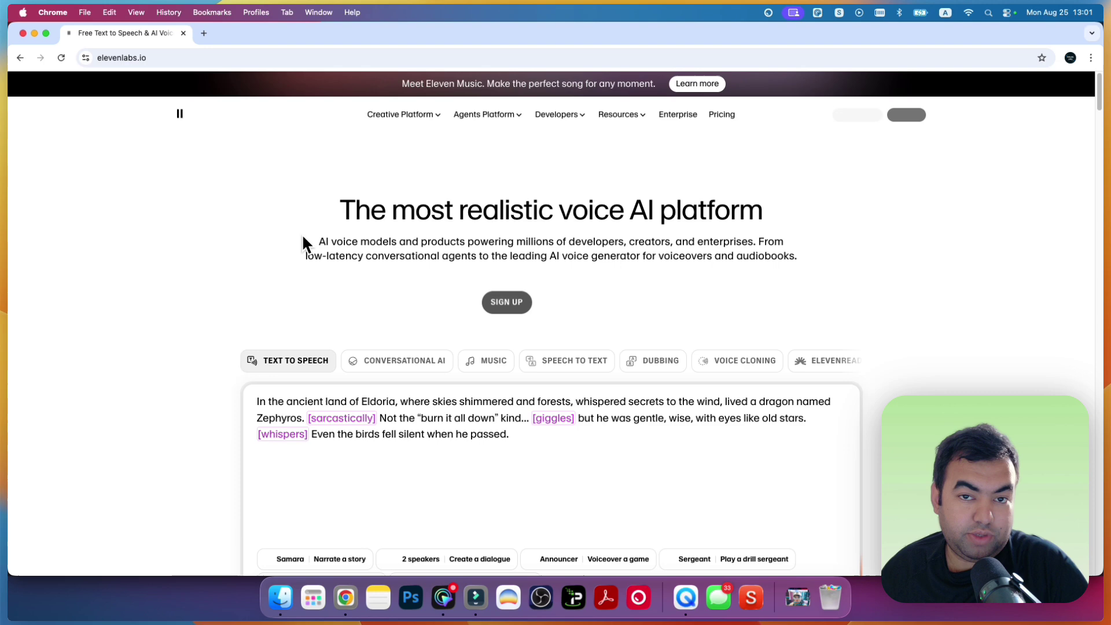
pyautogui.click(909, 115)
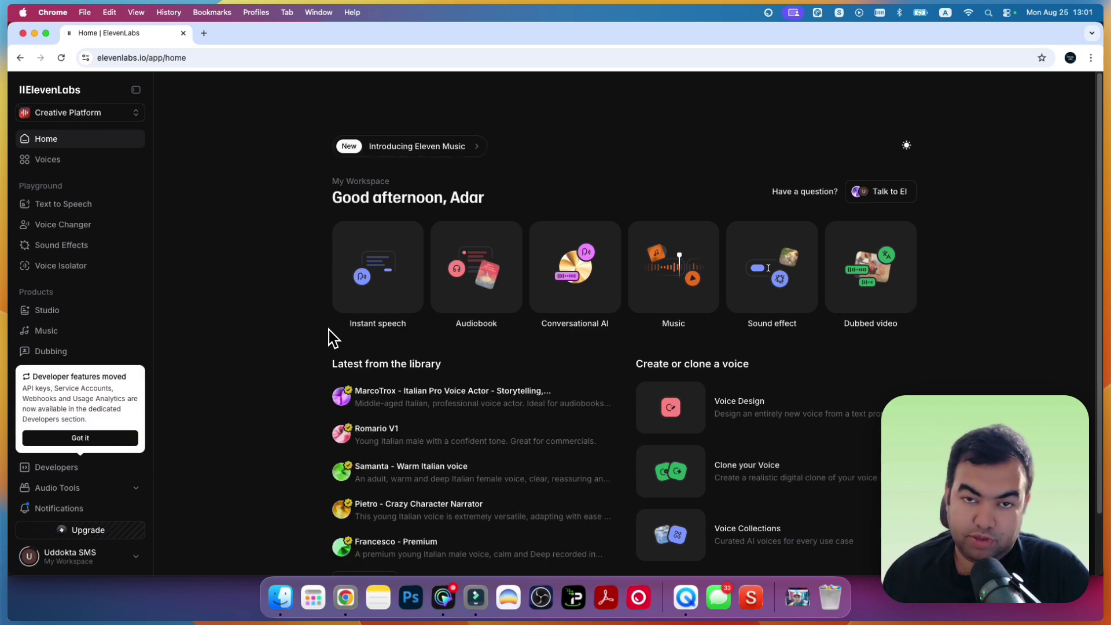
# - Dismiss the developer features notice, go to Voice Changer, and bring up the upload file chooser
pyautogui.click(82, 438)
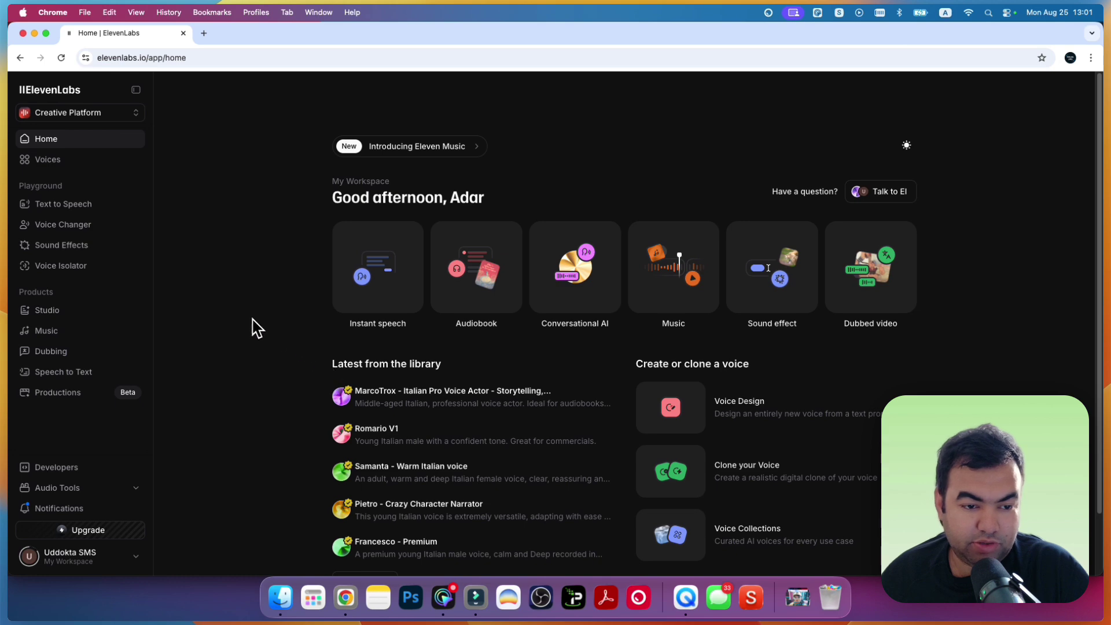
pyautogui.click(63, 230)
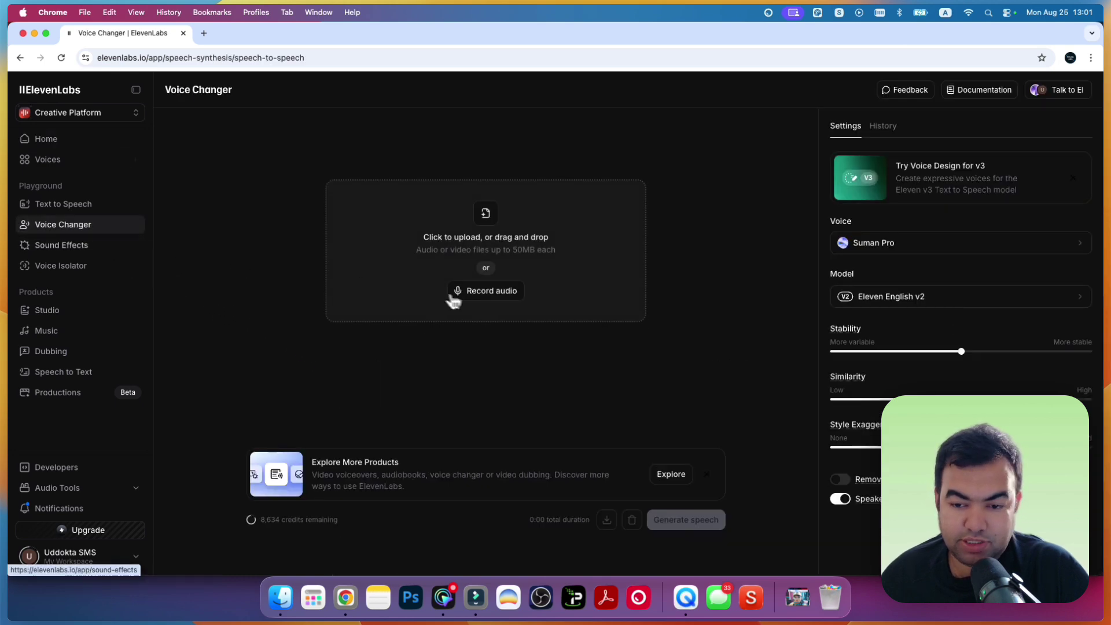
pyautogui.click(734, 342)
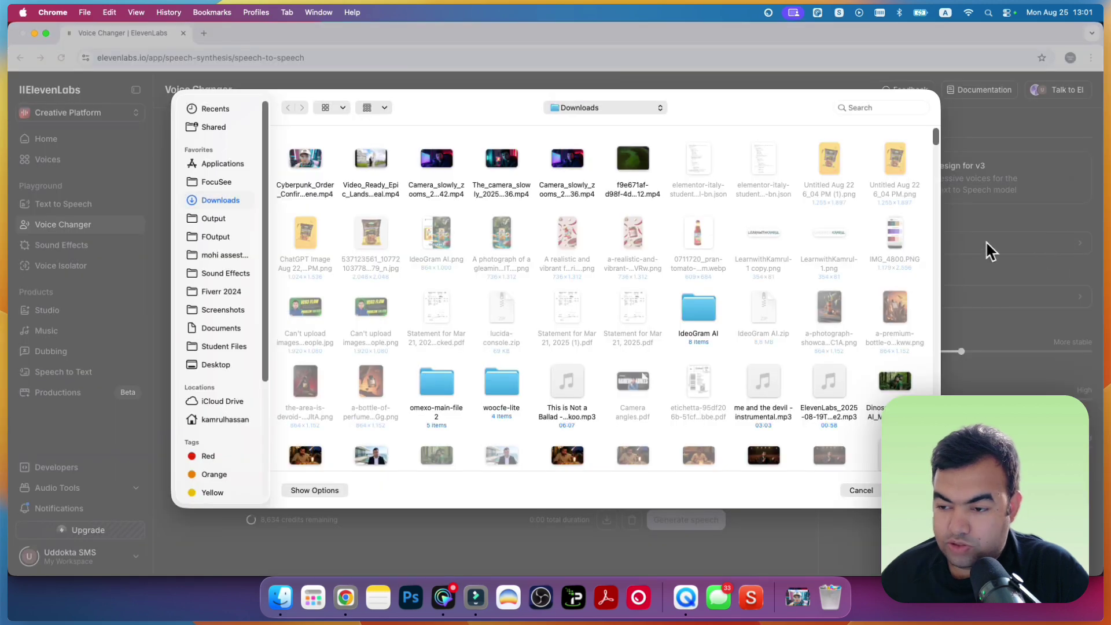
# - Preview the Suman Pro, Akash, Alice and Brian voices, then select Brian
pyautogui.click(861, 491)
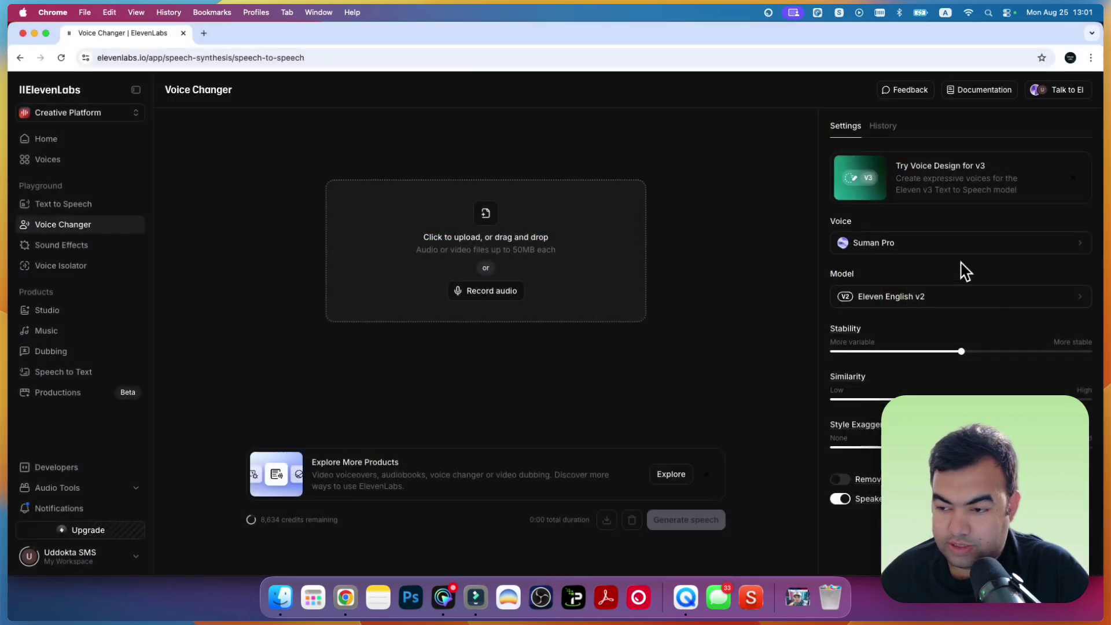
pyautogui.click(906, 255)
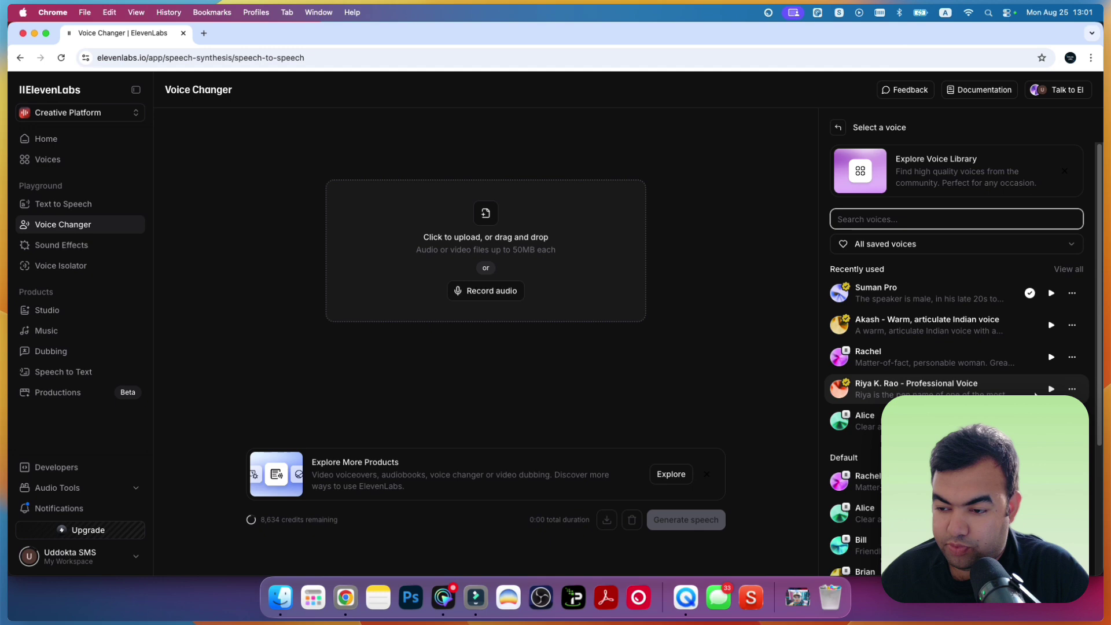
pyautogui.click(1052, 293)
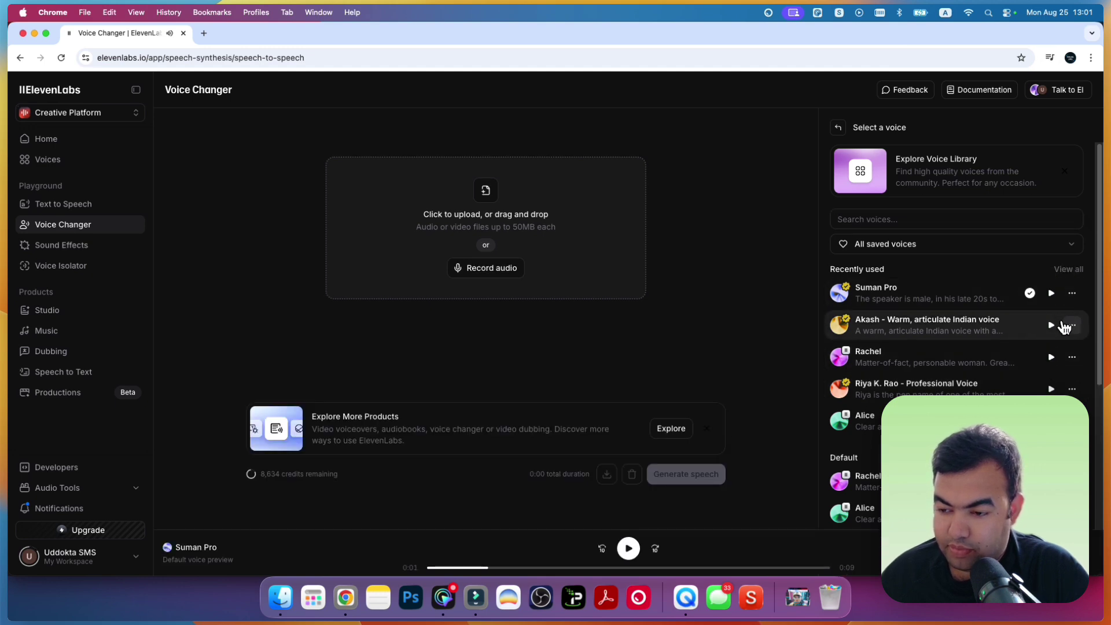
pyautogui.click(1053, 326)
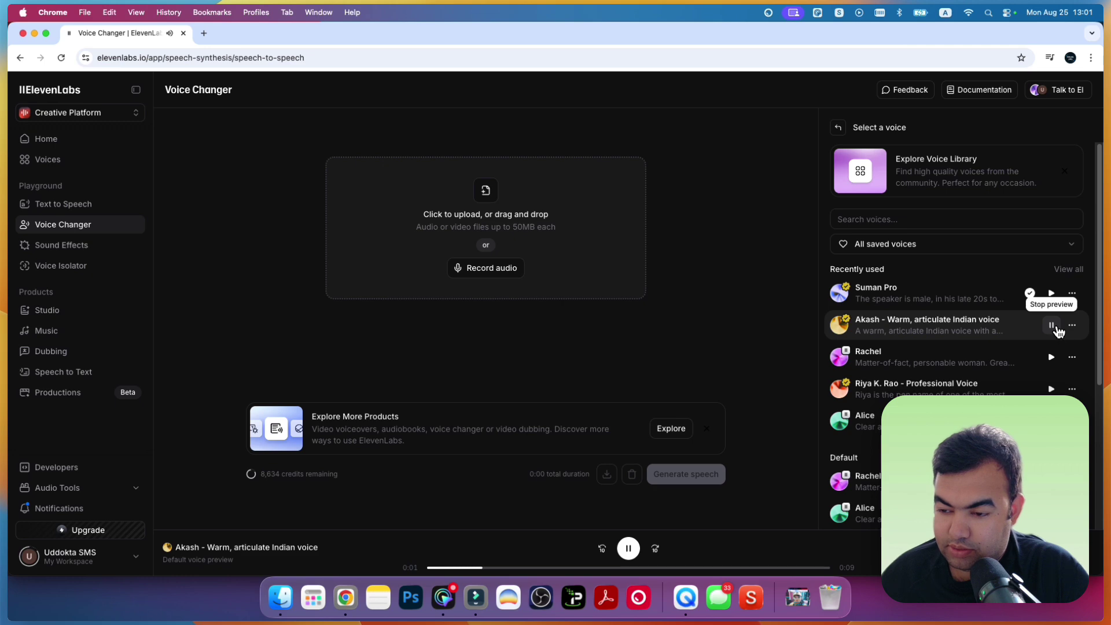
pyautogui.click(1052, 514)
pyautogui.scroll(-4, 1019, 480)
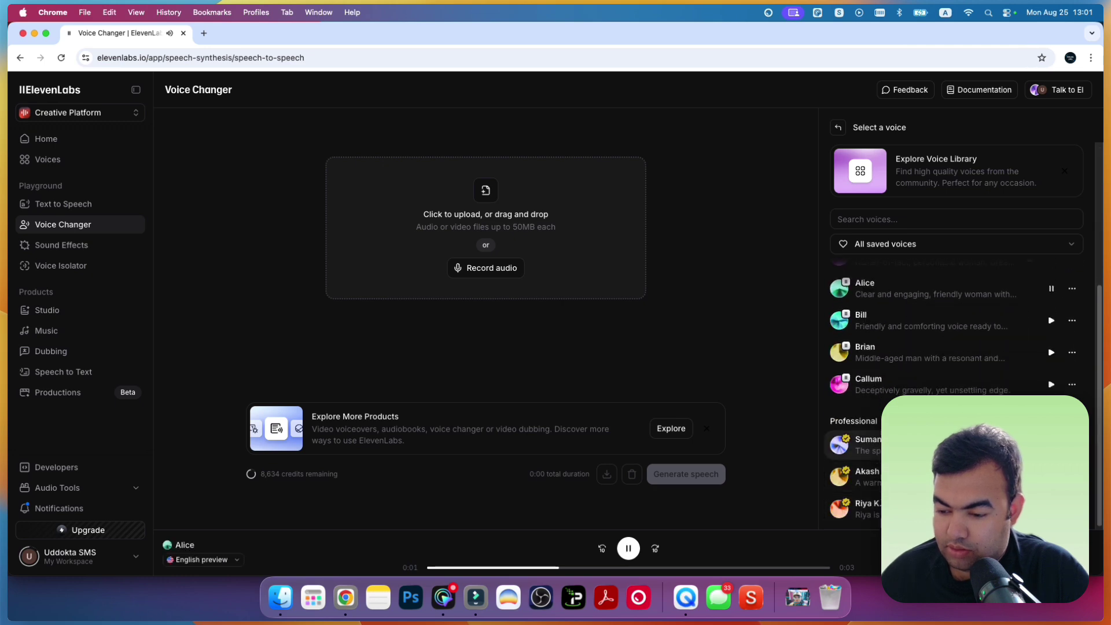
pyautogui.click(1053, 355)
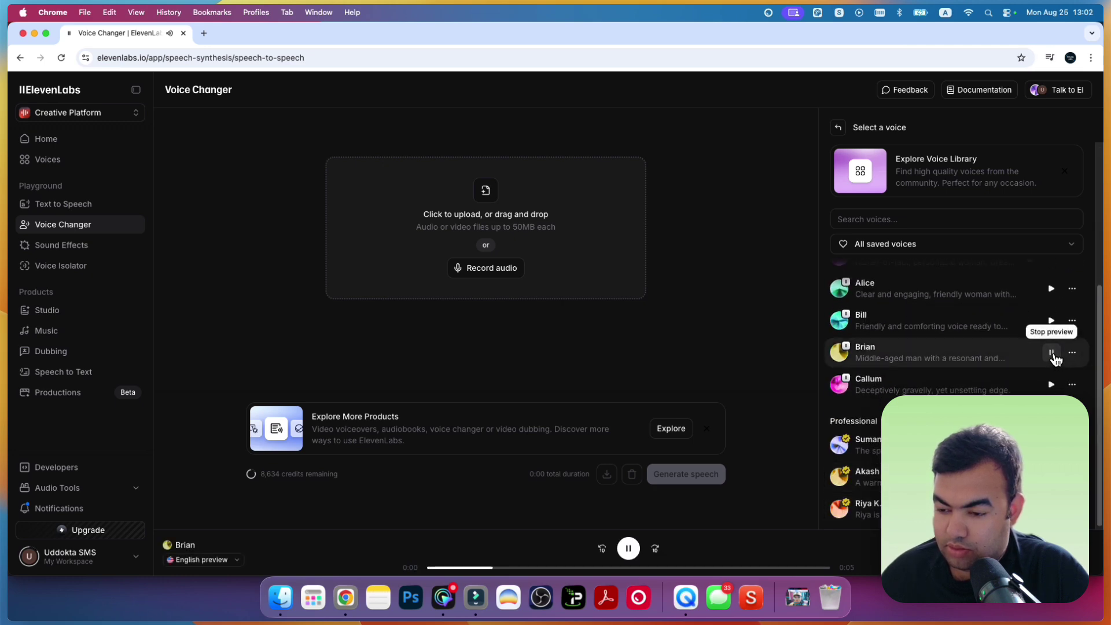
pyautogui.click(1053, 354)
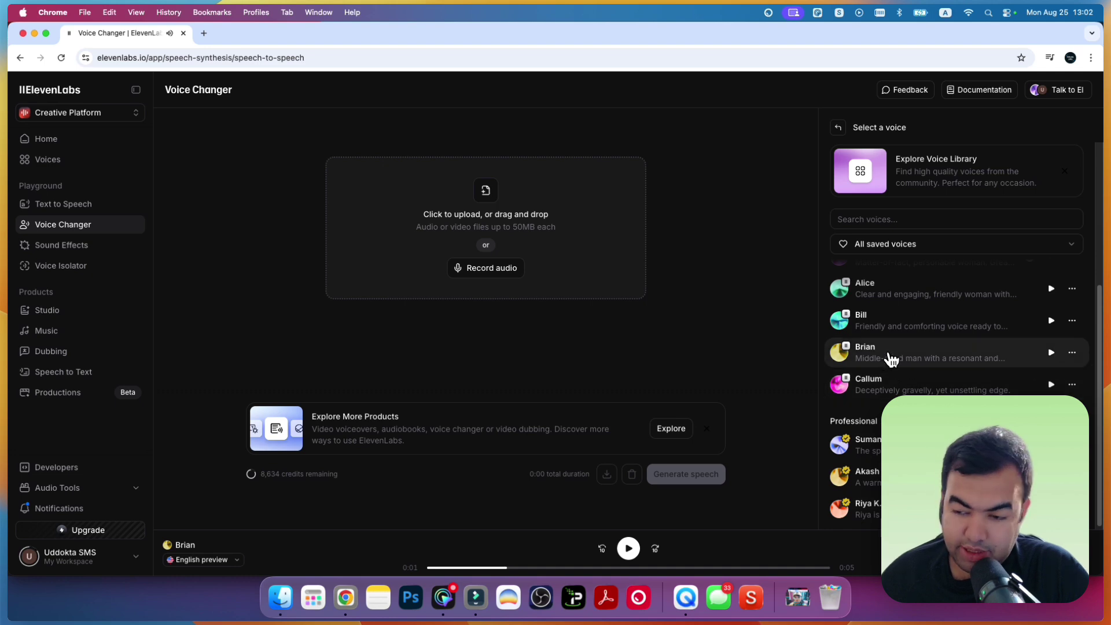
pyautogui.click(906, 356)
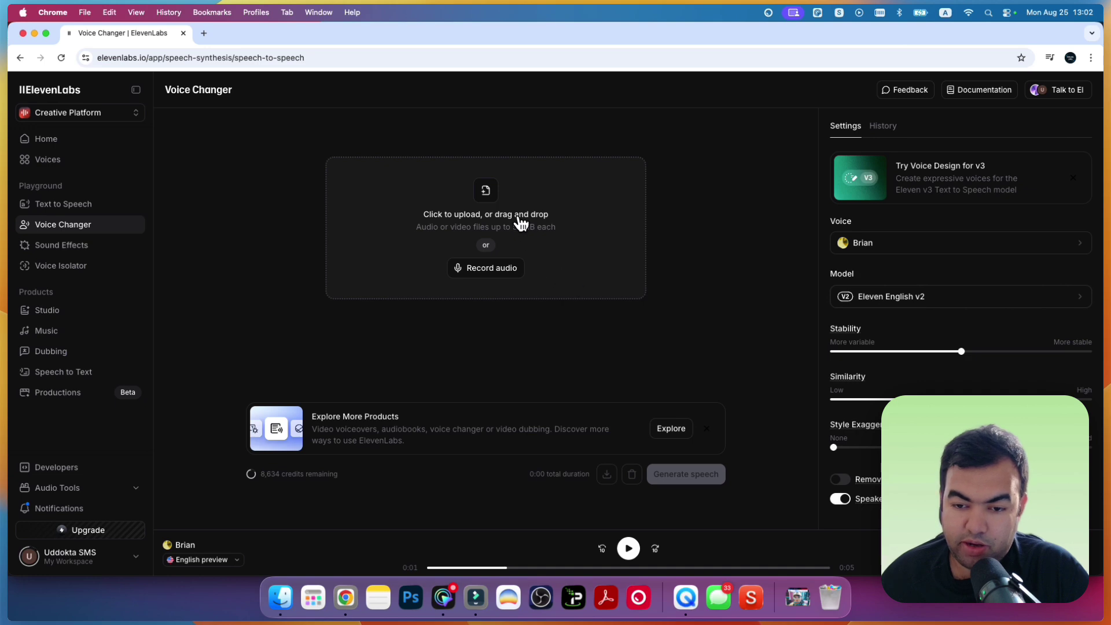
# - Upload AI MASTERCLASS.mp3 from the Output folder, generate Brian's version, and play it back
pyautogui.click(493, 215)
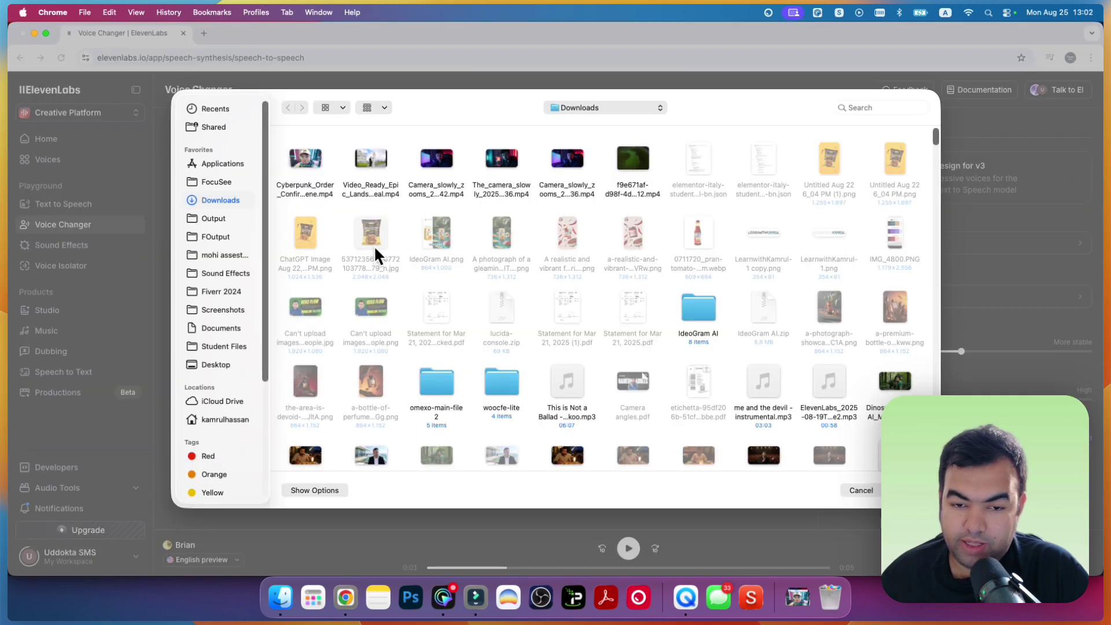
pyautogui.click(218, 219)
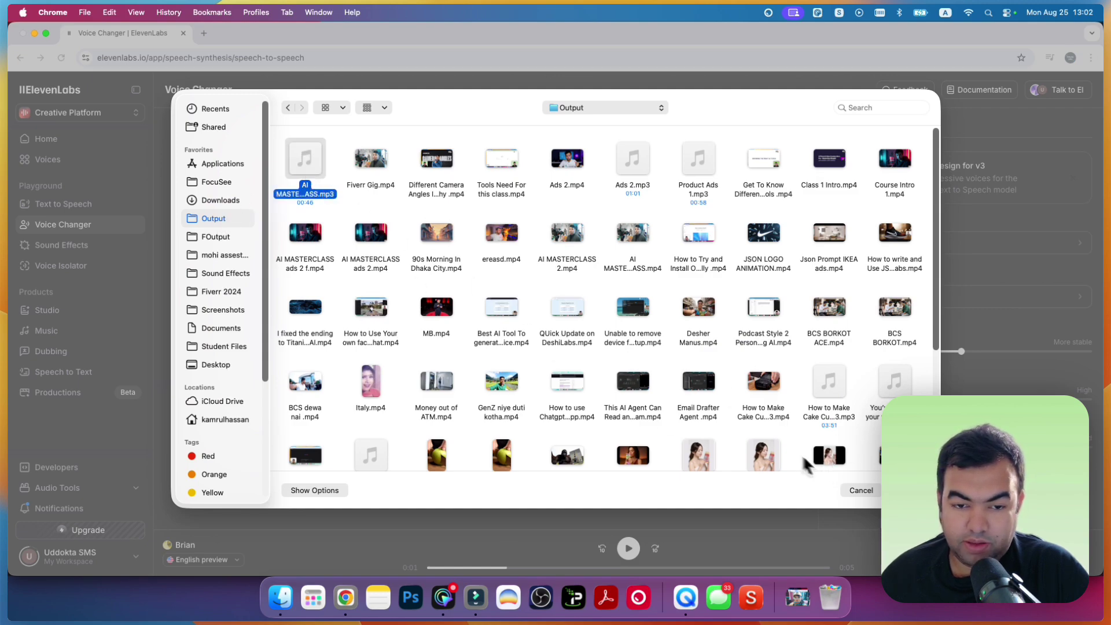
pyautogui.click(906, 491)
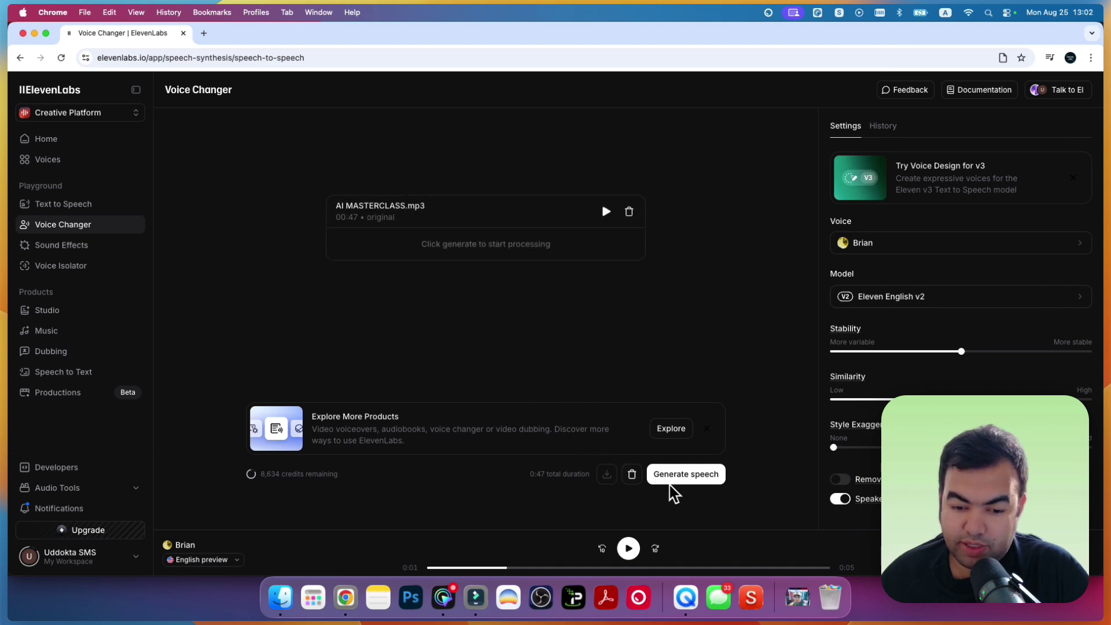
pyautogui.click(711, 488)
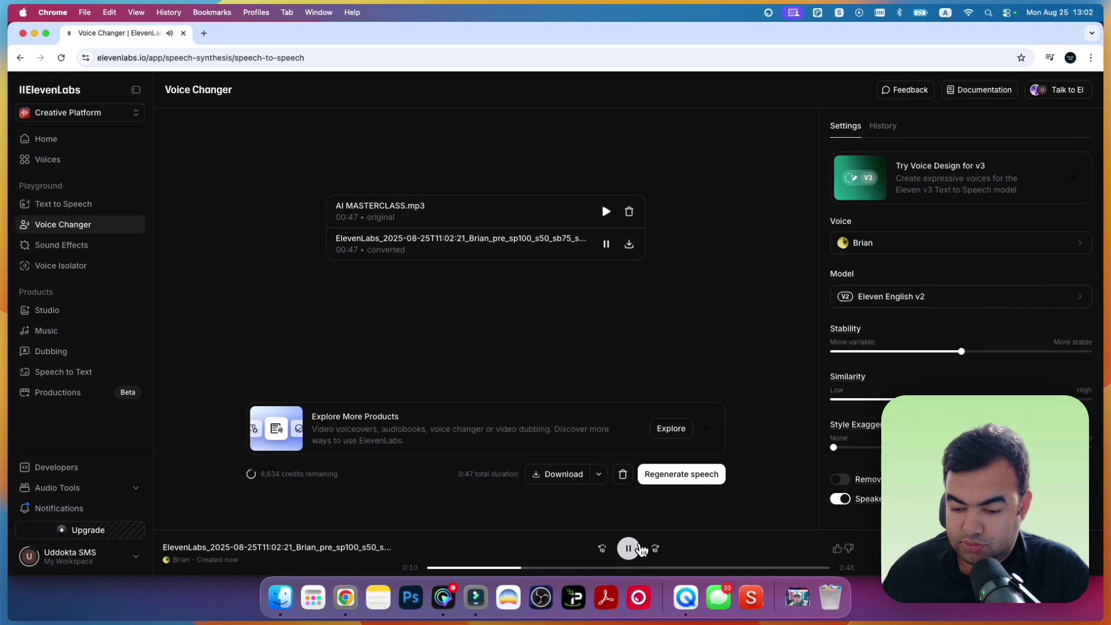
pyautogui.click(629, 548)
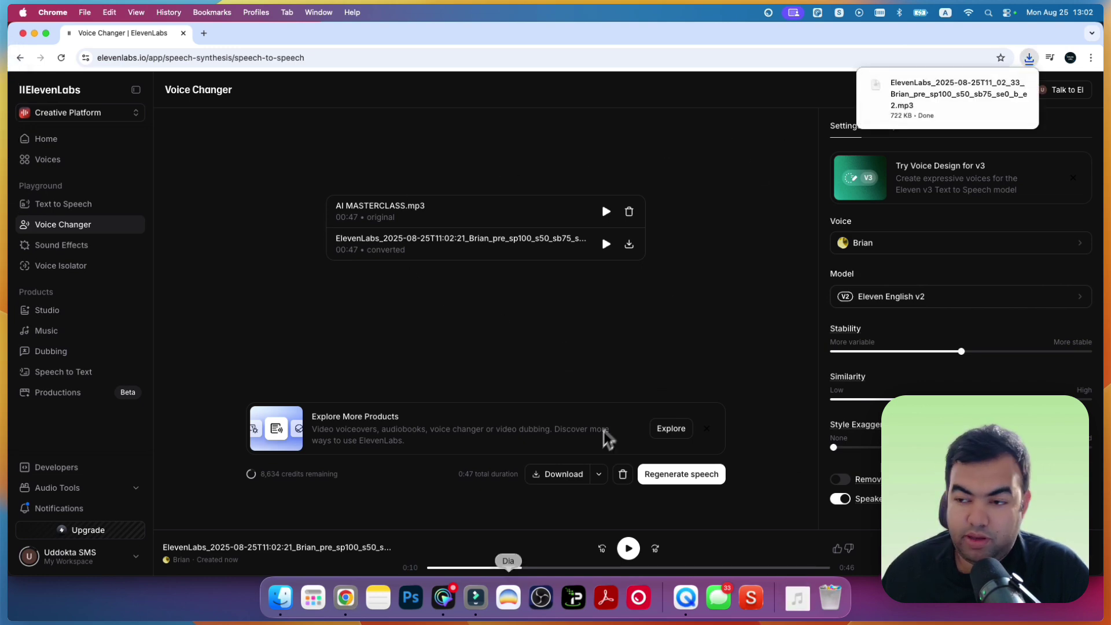
# - Import the downloaded ElevenLabs MP3 into Filmora and drag it onto the Audio 2 track
pyautogui.click(476, 600)
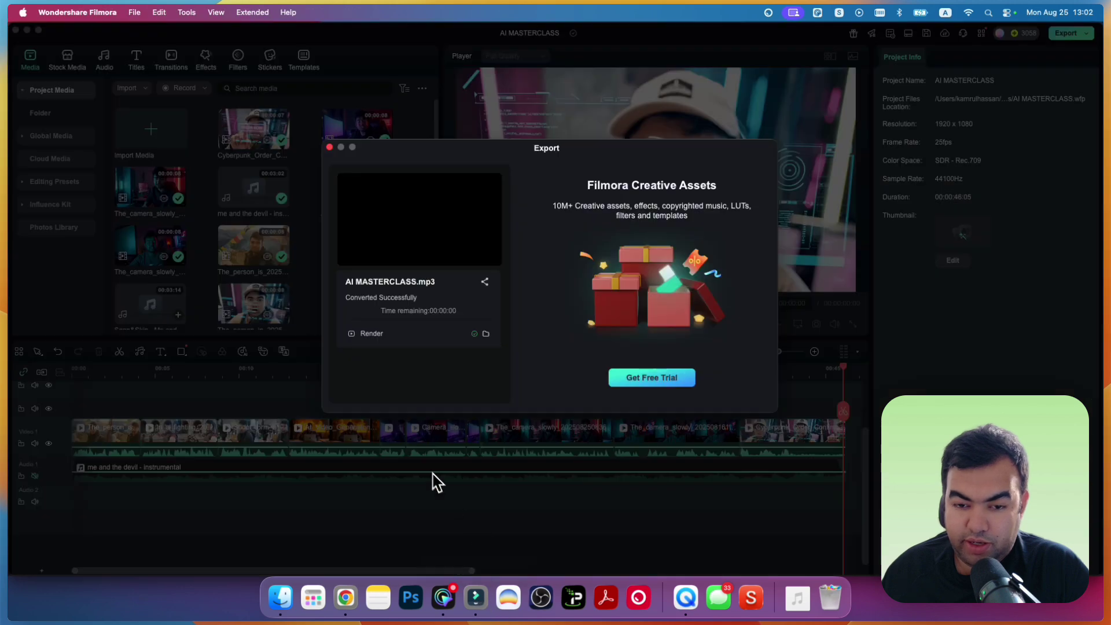
pyautogui.click(330, 147)
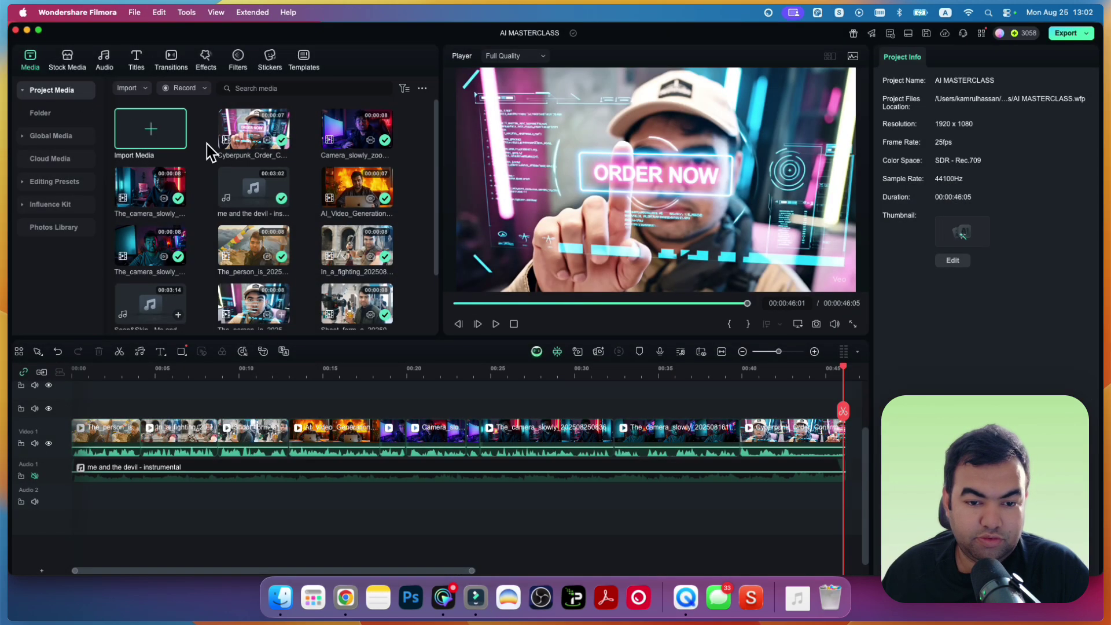
pyautogui.click(156, 139)
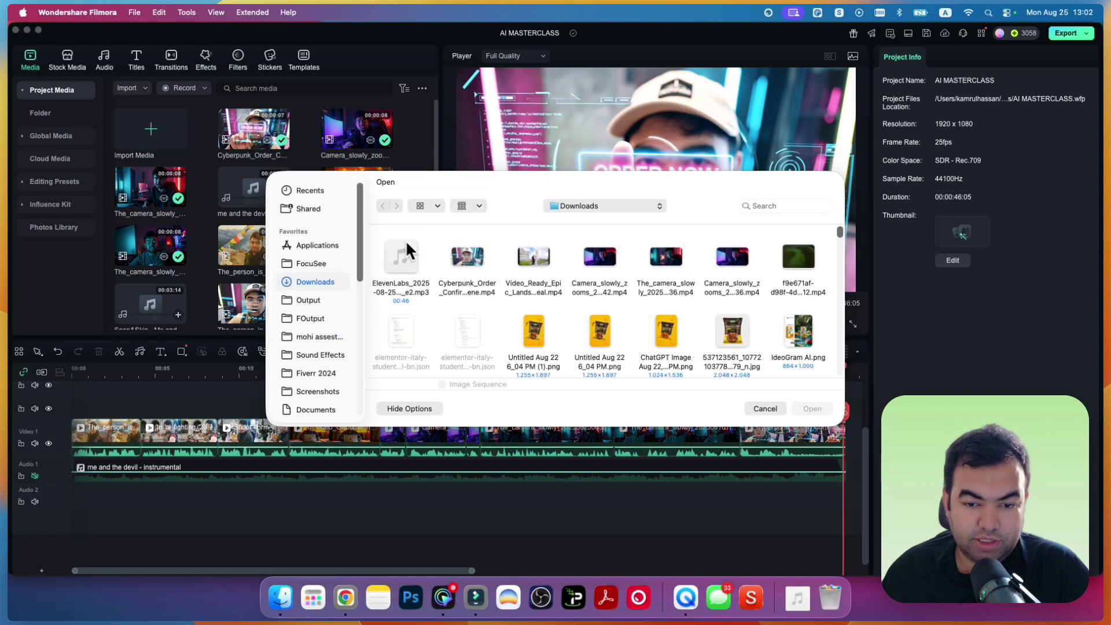
pyautogui.click(414, 276)
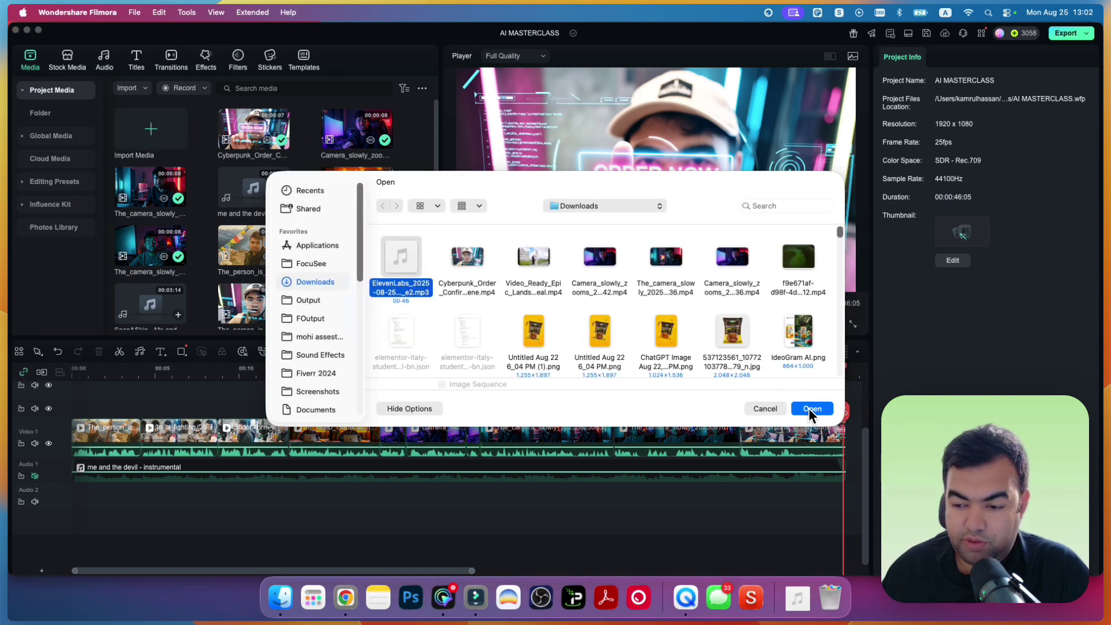
pyautogui.click(810, 409)
pyautogui.moveTo(252, 152); pyautogui.dragTo(68, 505)
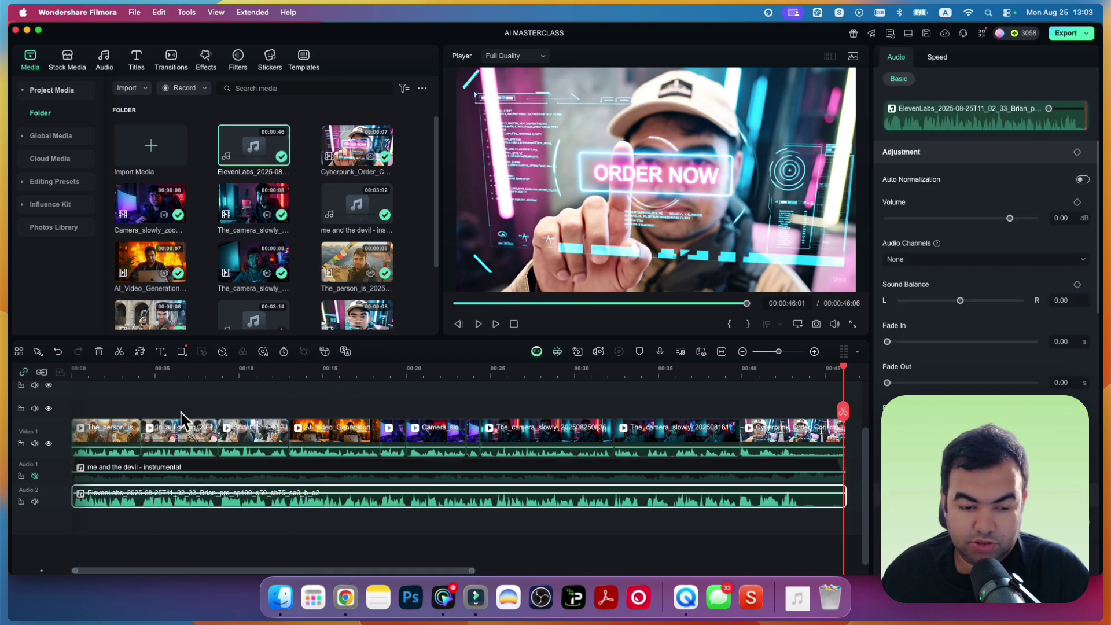
# - Mute the Video 1 track's audio and play from 00:00 to hear the Brian voiceover
pyautogui.click(159, 376)
pyautogui.click(73, 374)
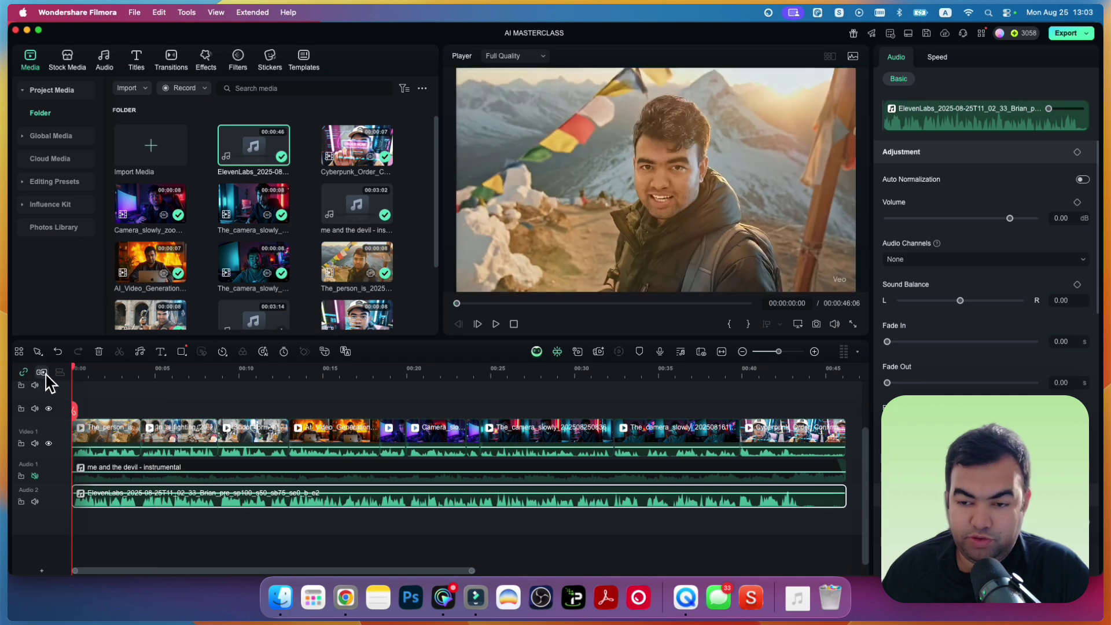
pyautogui.press('space')
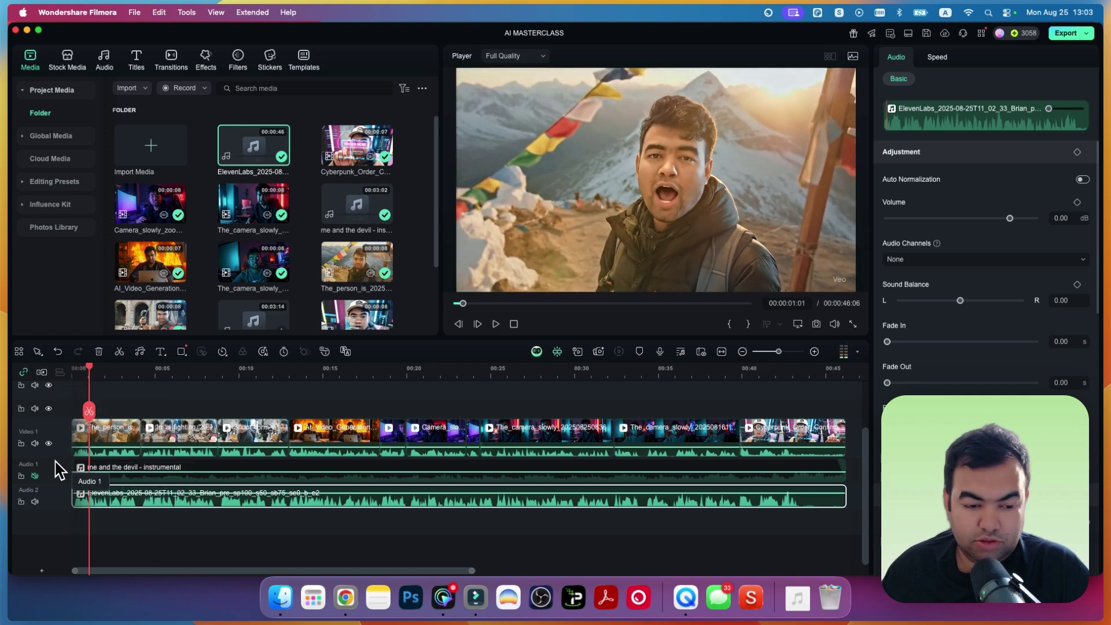
pyautogui.click(34, 443)
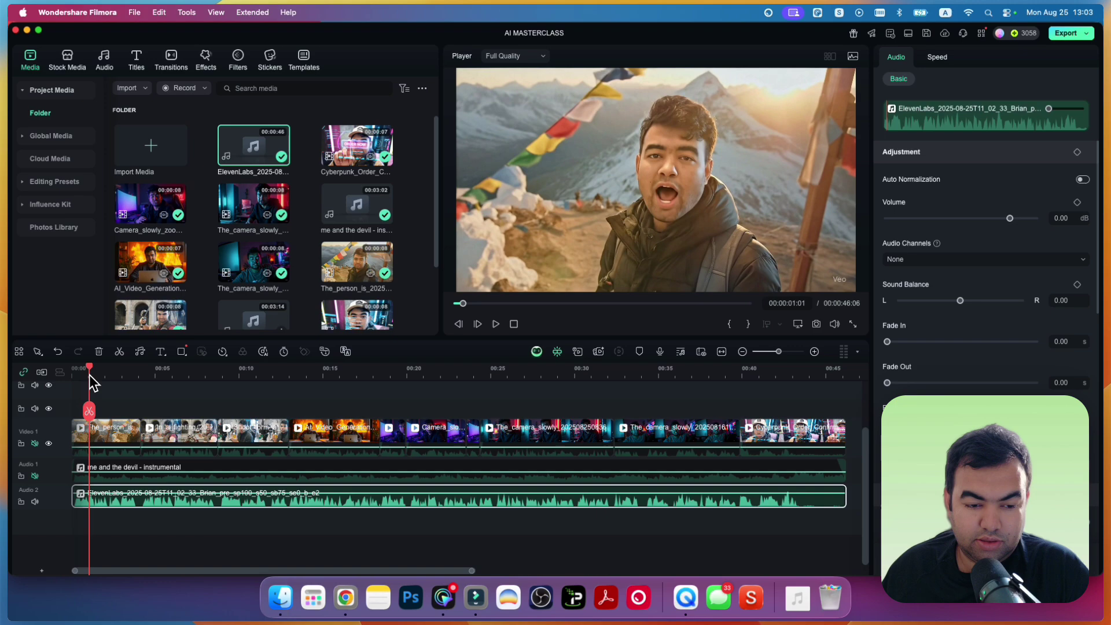
pyautogui.press('space')
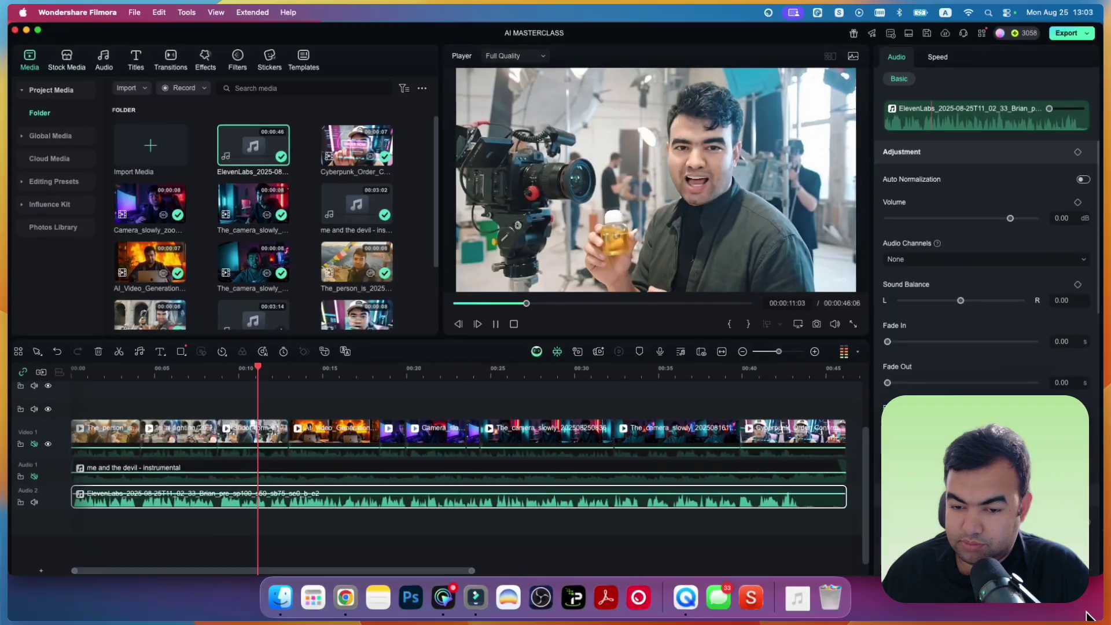
pyautogui.click(496, 325)
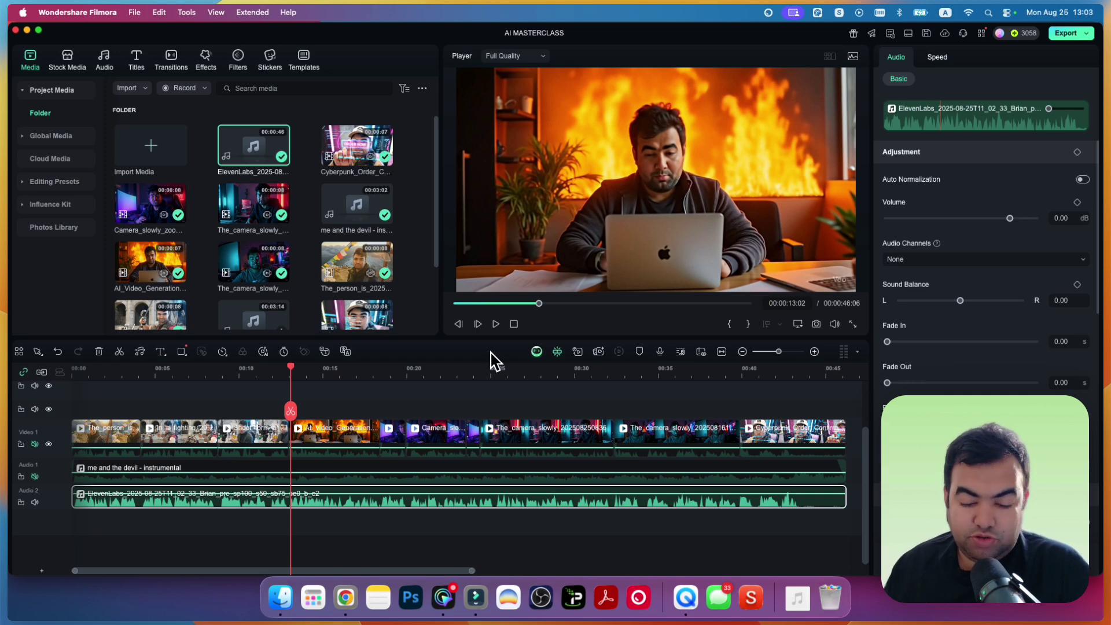
# - Return to ElevenLabs Voice Changer and show the voice list, with Brian still selected
pyautogui.click(346, 597)
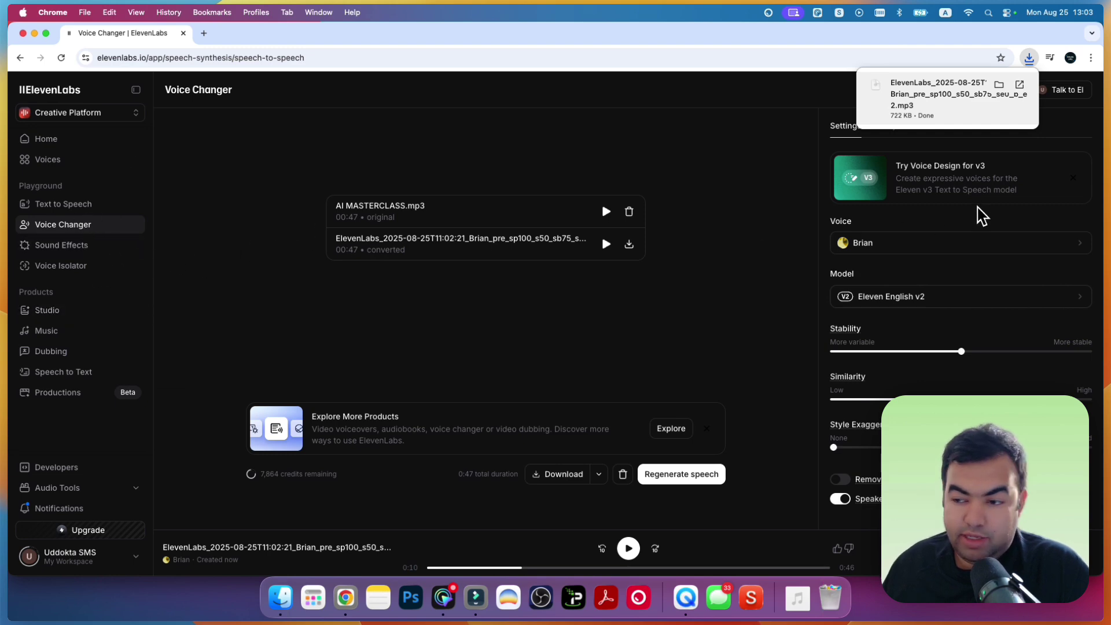
pyautogui.click(949, 252)
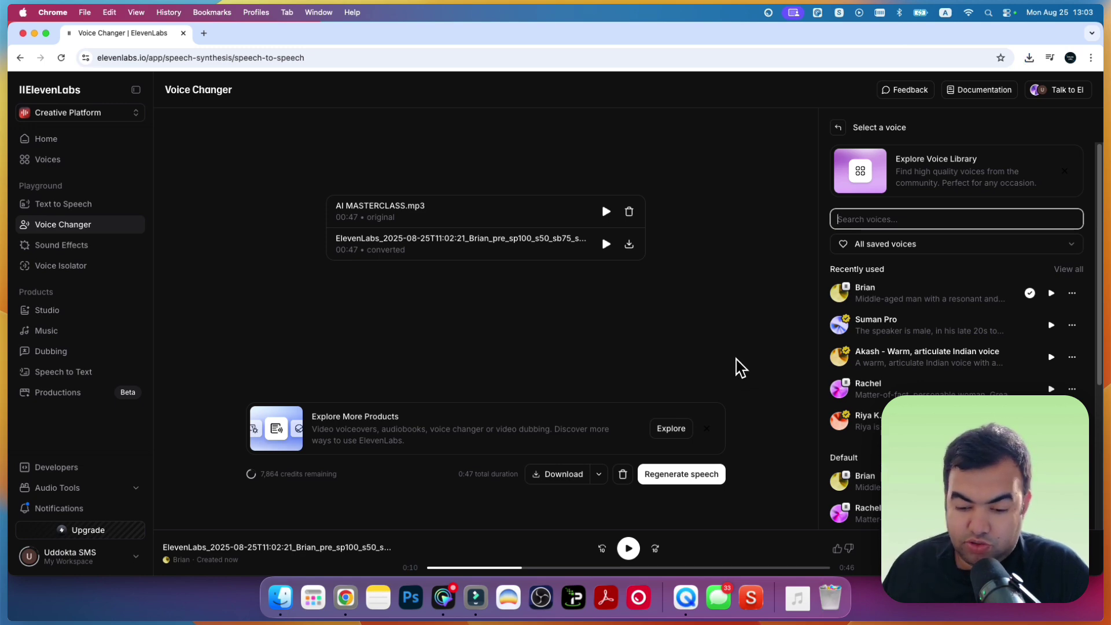
# - Bring Filmora forward to the AI MASTERCLASS timeline with the Brian voiceover on Audio 2
pyautogui.click(476, 598)
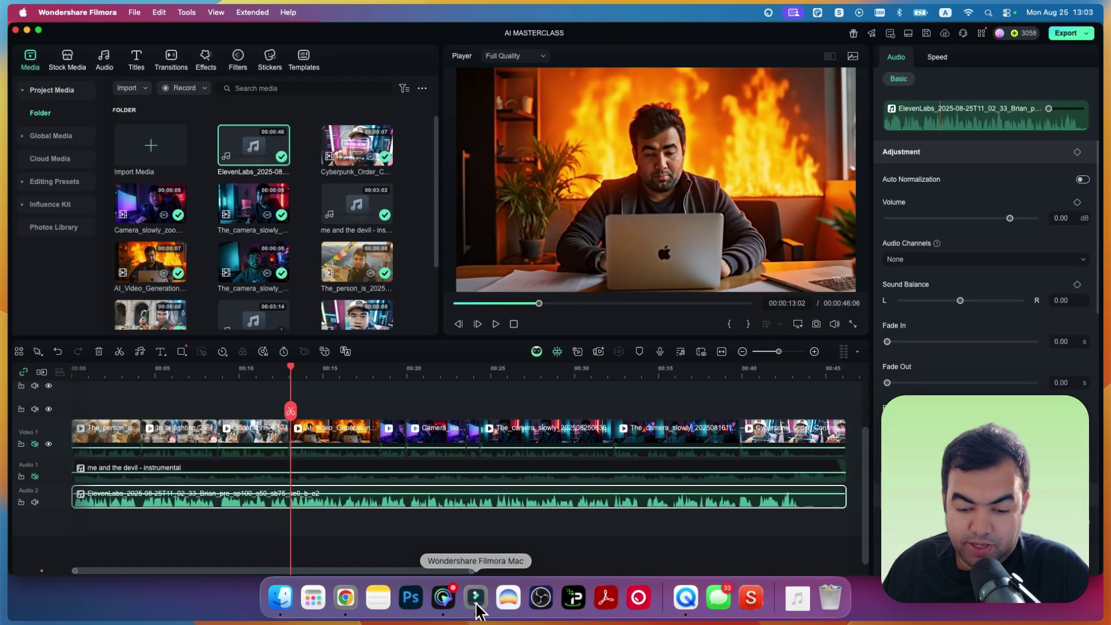